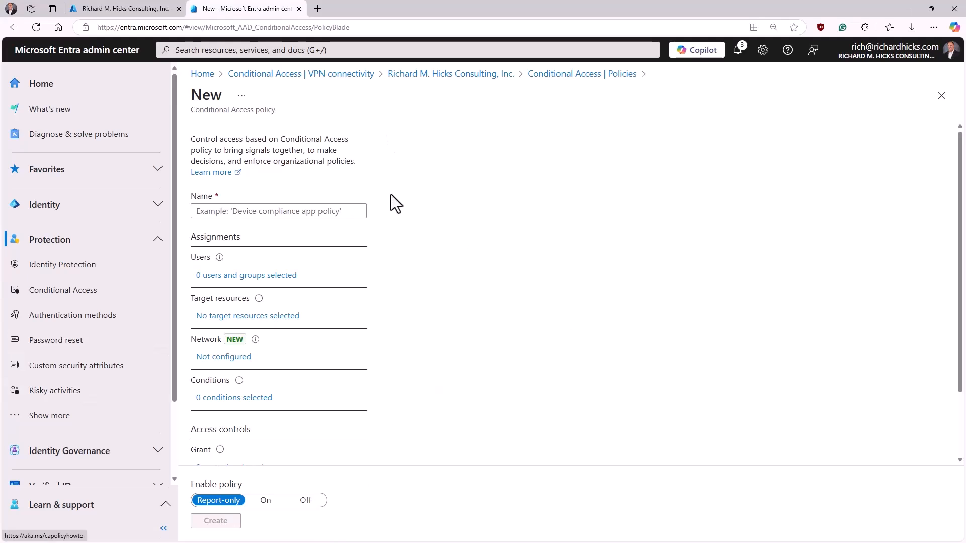
Name the new Conditional Access policy Always On VPN and include VPN Server as its selected target resource.
{"action": "left_click", "coordinate": [309, 213]}
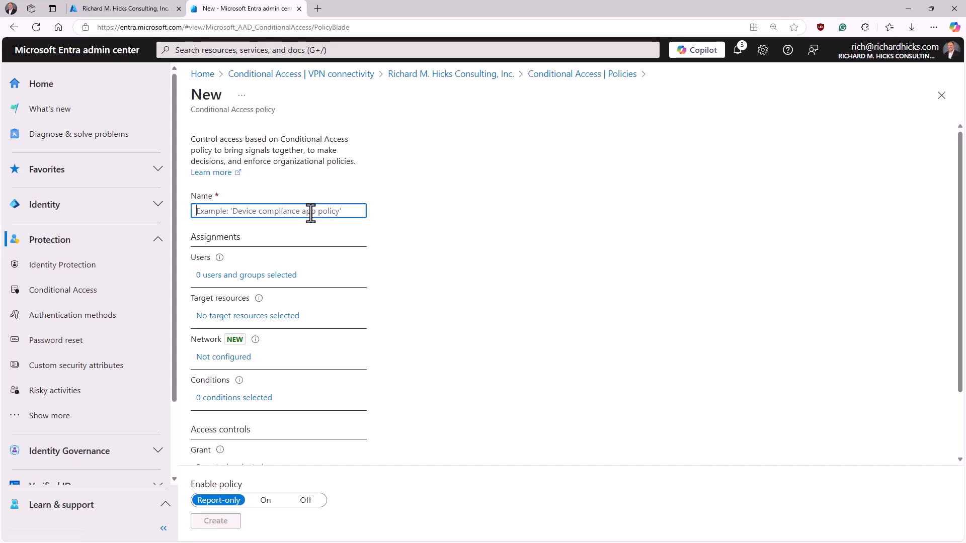
{"action": "type", "text": "Always On VPN"}
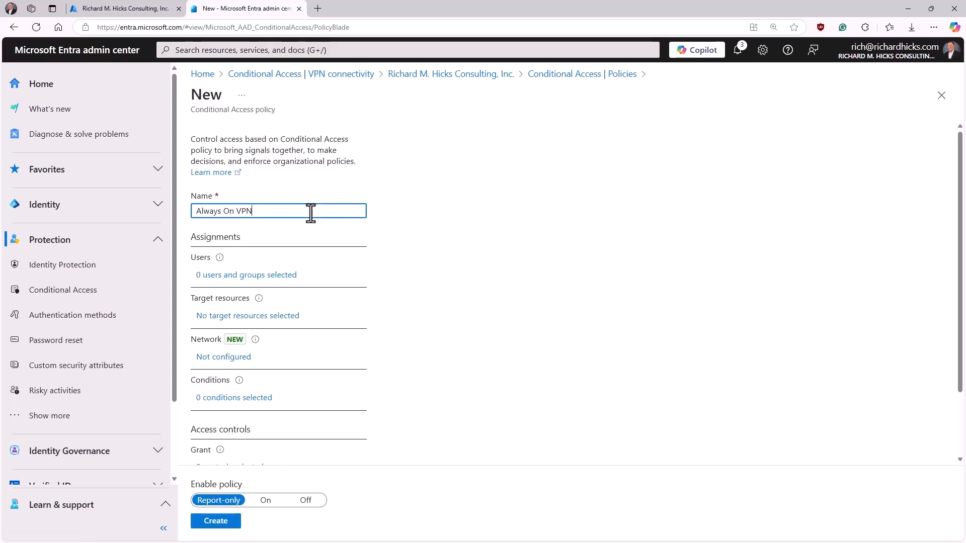
{"action": "left_click", "coordinate": [245, 318]}
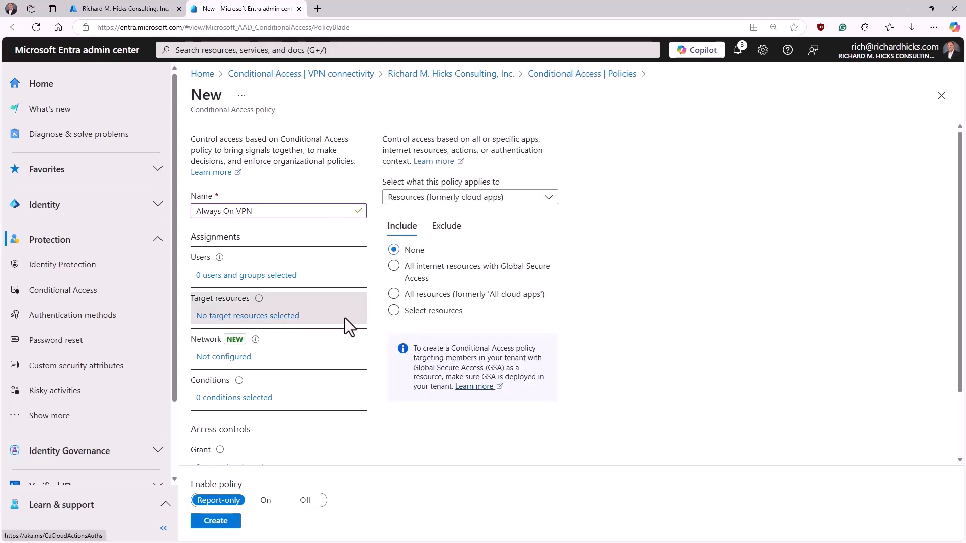
{"action": "left_click", "coordinate": [394, 311]}
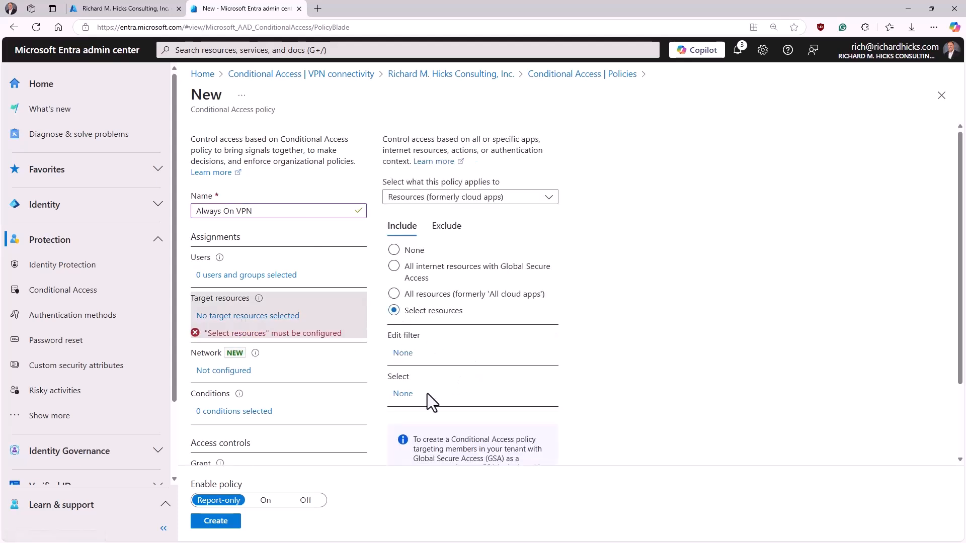
{"action": "left_click", "coordinate": [403, 394]}
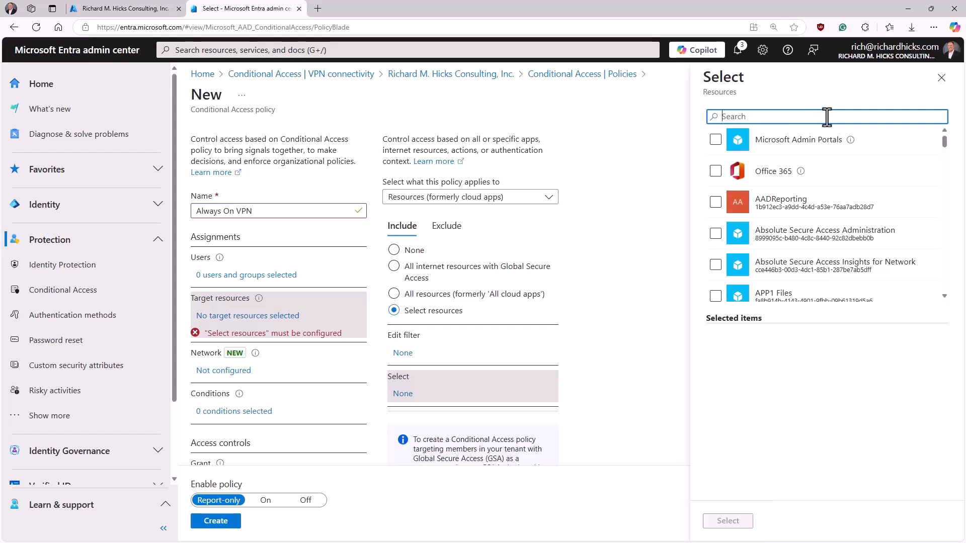
{"action": "type", "text": "vpn"}
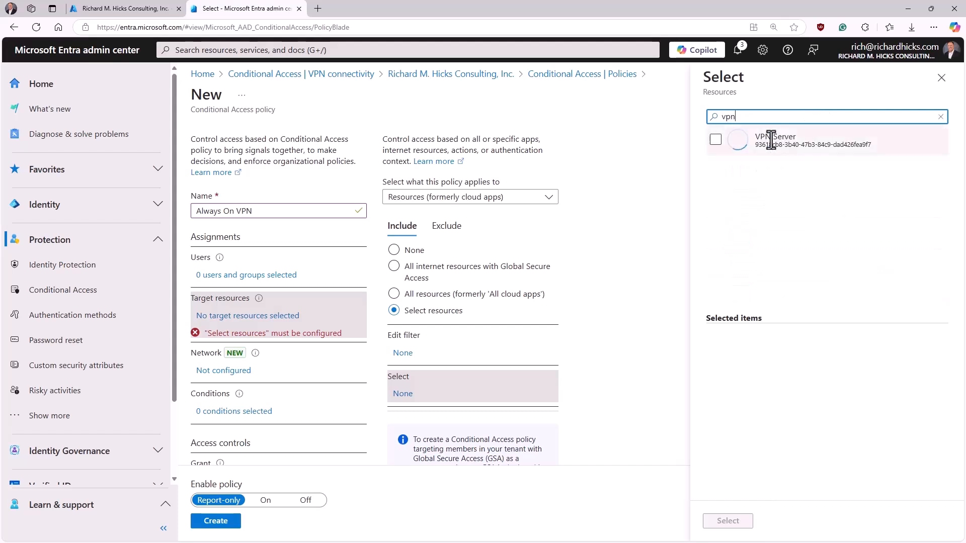
{"action": "left_click", "coordinate": [716, 141]}
{"action": "left_click", "coordinate": [727, 523]}
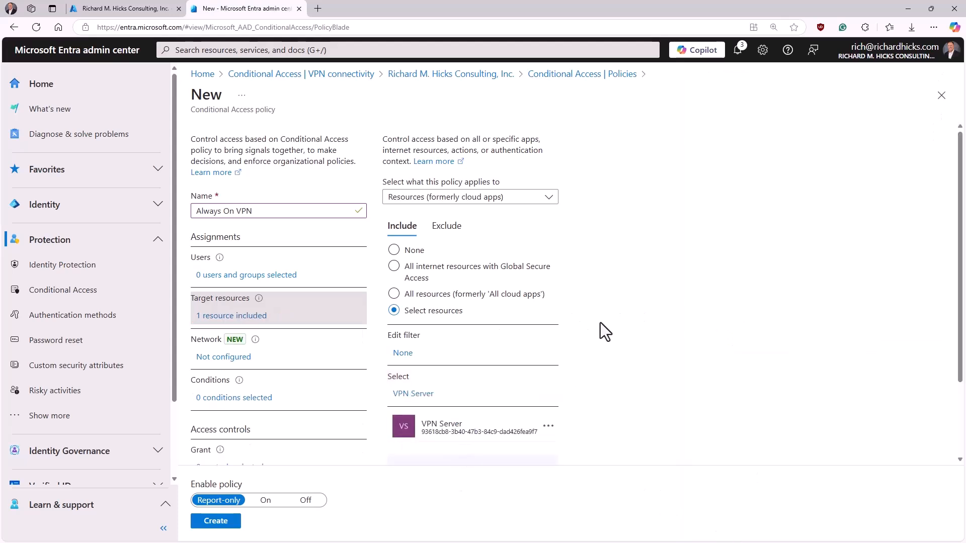
Set the policy's grant control to require the device to be marked as compliant.
{"action": "scroll", "coordinate": [600, 330], "scroll_direction": "down", "scroll_amount": 2}
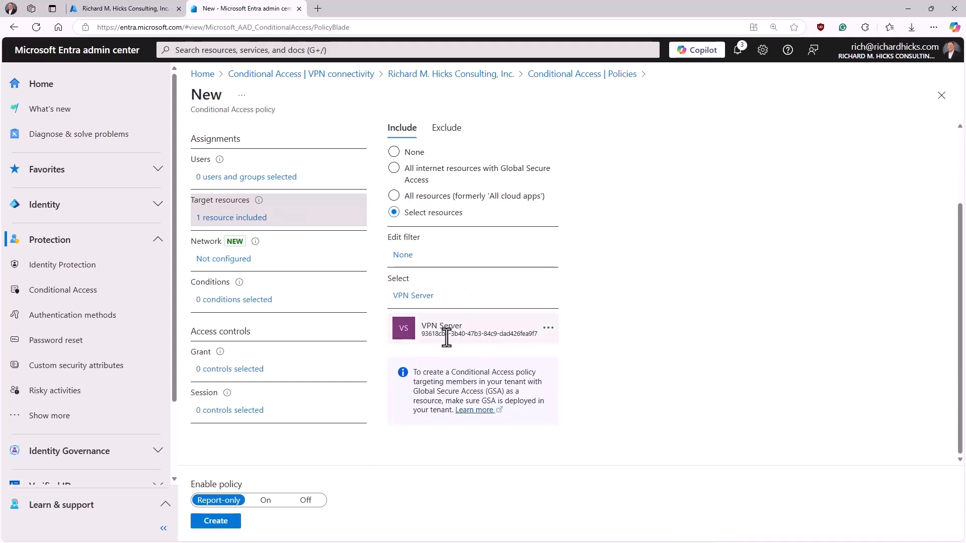
{"action": "left_click", "coordinate": [232, 370]}
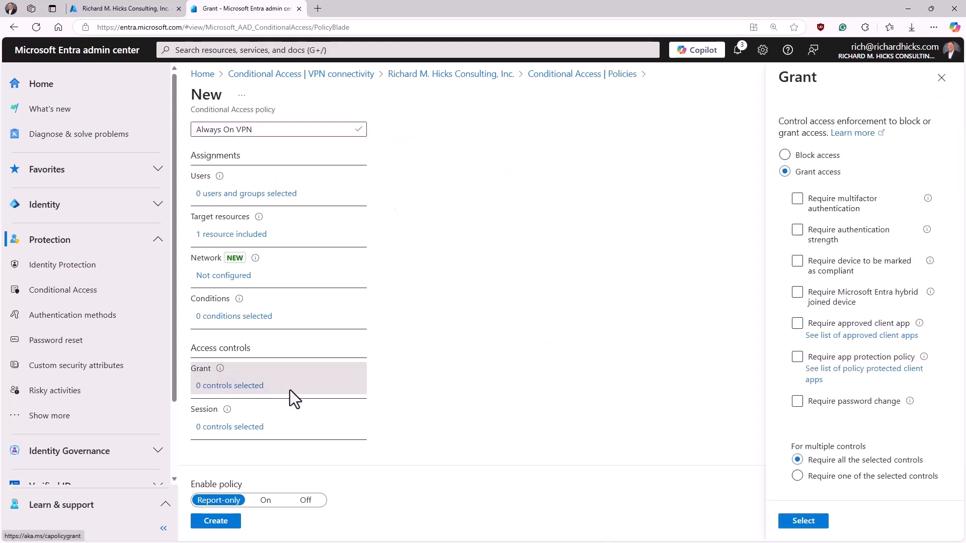
{"action": "left_click", "coordinate": [797, 198]}
{"action": "left_click", "coordinate": [798, 262]}
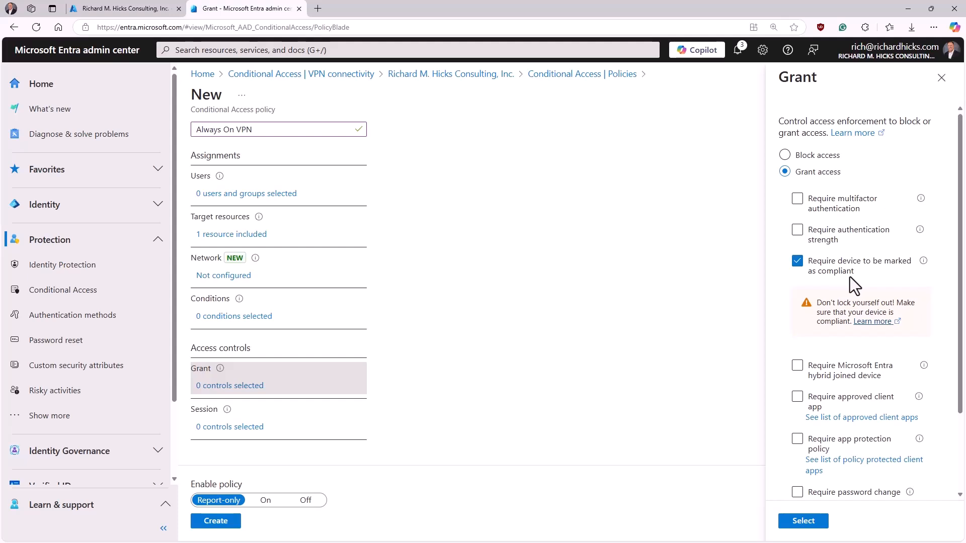
{"action": "left_click", "coordinate": [803, 521]}
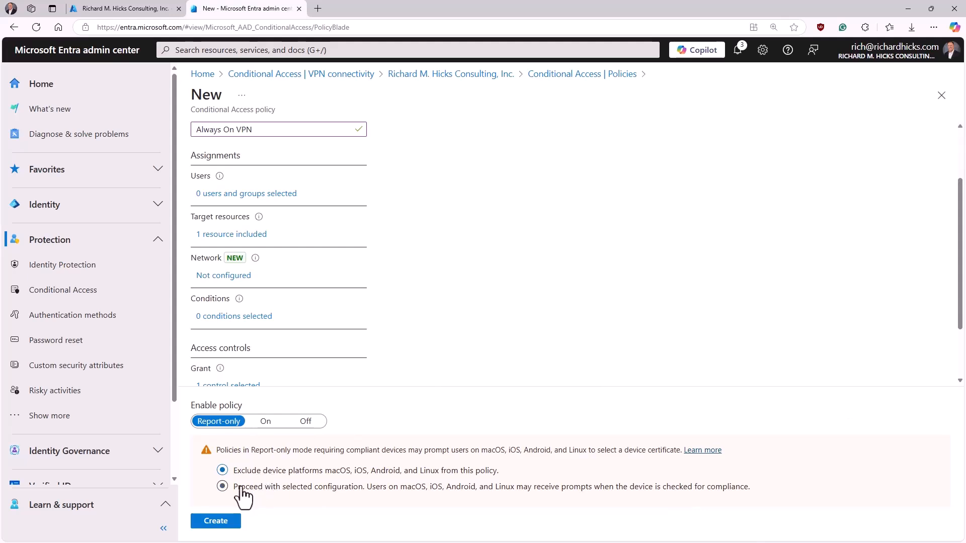
Turn the Always On VPN Conditional Access policy on and create it.
{"action": "left_click", "coordinate": [266, 423]}
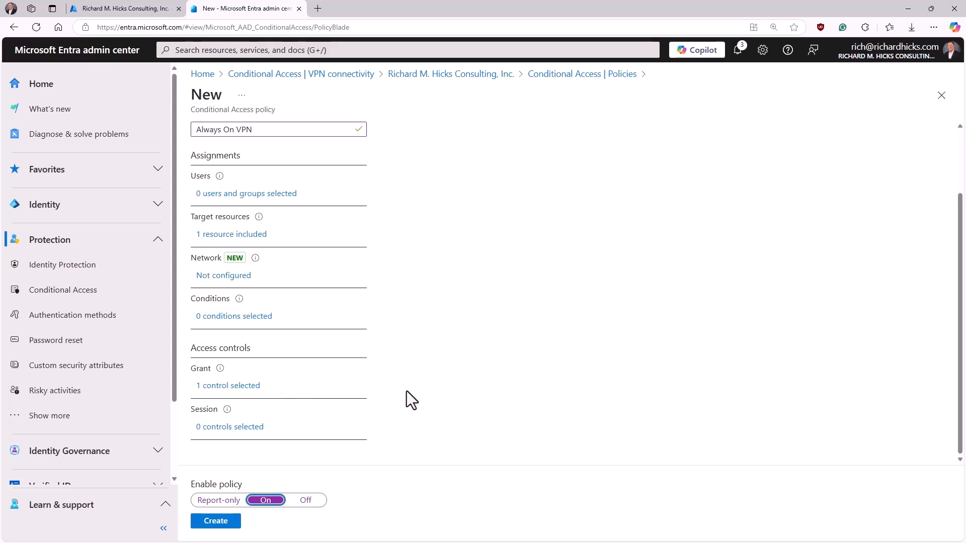
{"action": "left_click", "coordinate": [217, 524]}
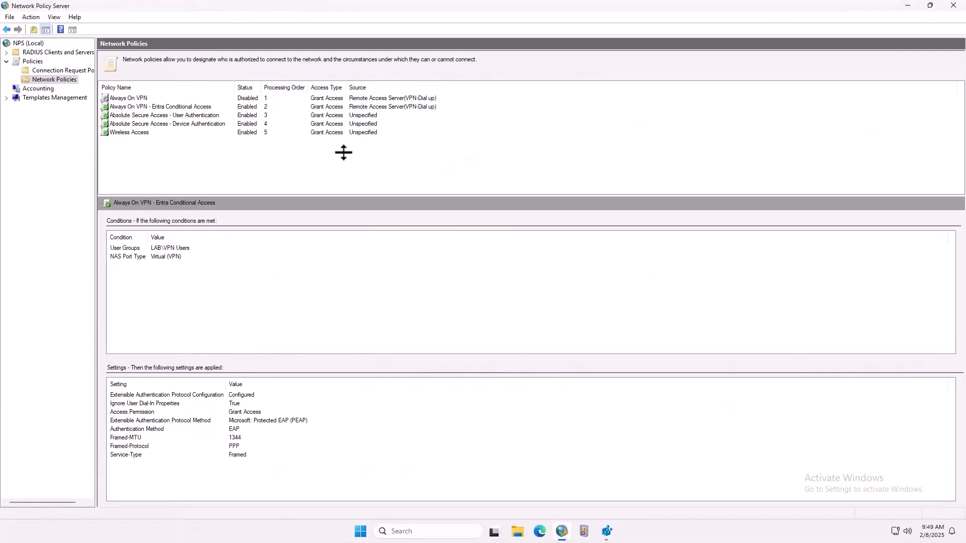
In Network Policy Server, open the Always On VPN - Entra Conditional Access policy and start adding a vendor-specific RADIUS attribute.
{"action": "left_click", "coordinate": [177, 108]}
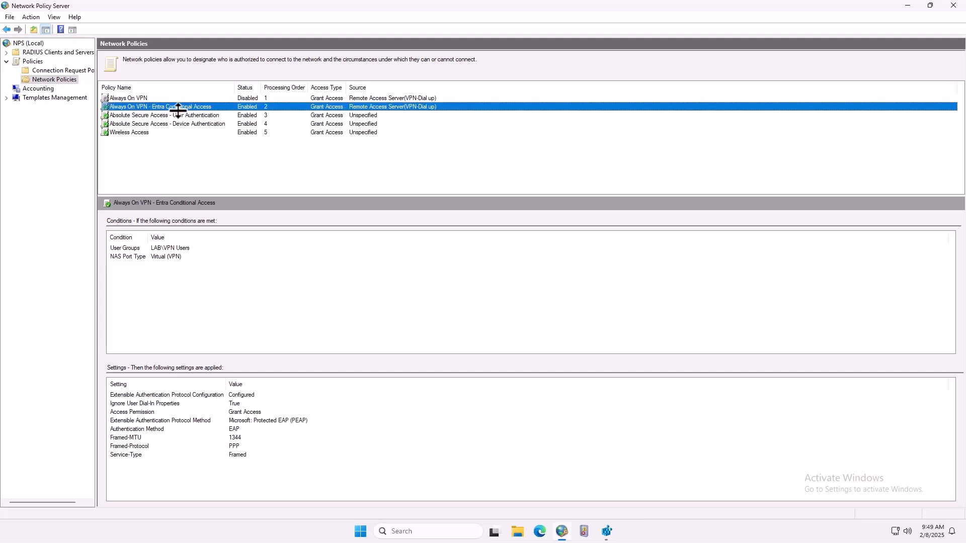
{"action": "double_click", "coordinate": [178, 107]}
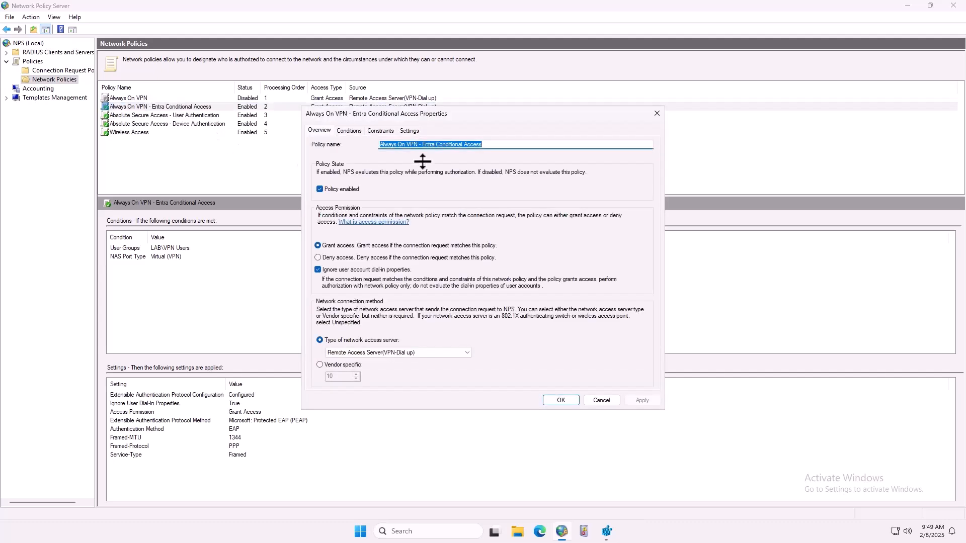
{"action": "left_click", "coordinate": [410, 130]}
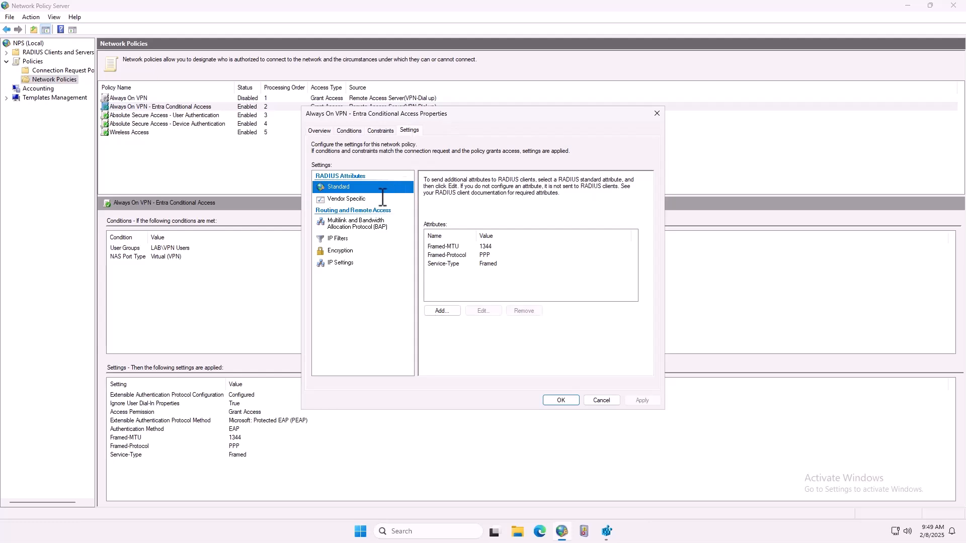
{"action": "left_click", "coordinate": [349, 199]}
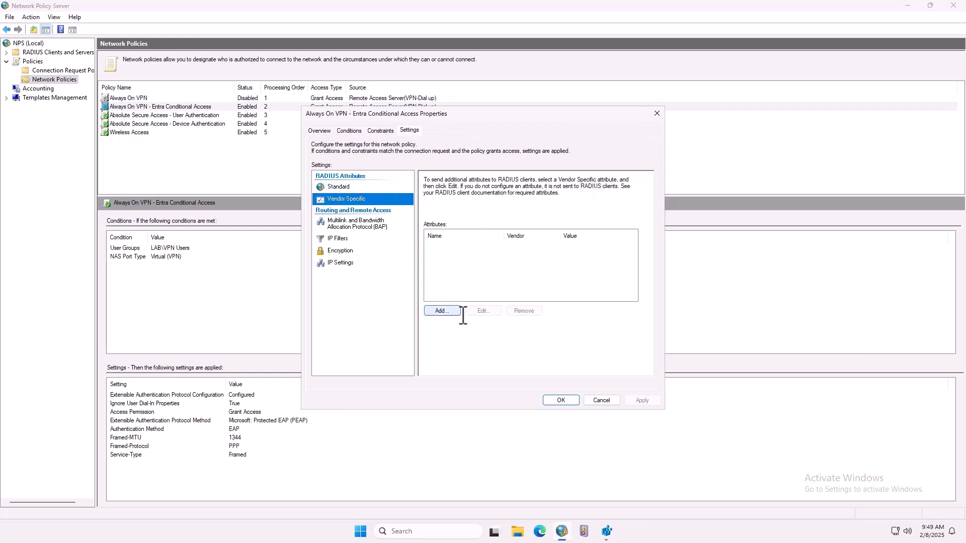
{"action": "left_click", "coordinate": [444, 311]}
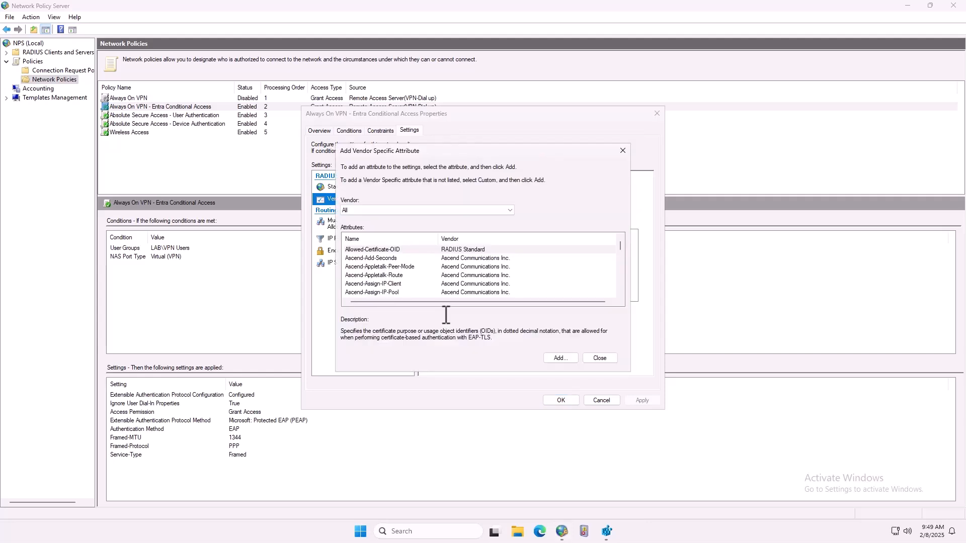
Add the Allowed-Certificate-OID attribute with the value 1.3.6.1.4.1.311.87 and save the network policy.
{"action": "left_click", "coordinate": [388, 250]}
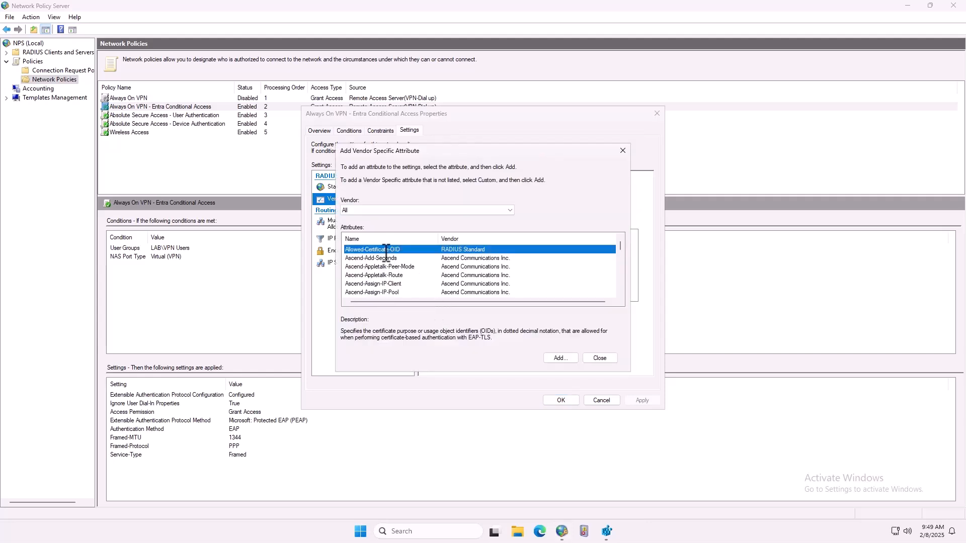
{"action": "left_click", "coordinate": [560, 358]}
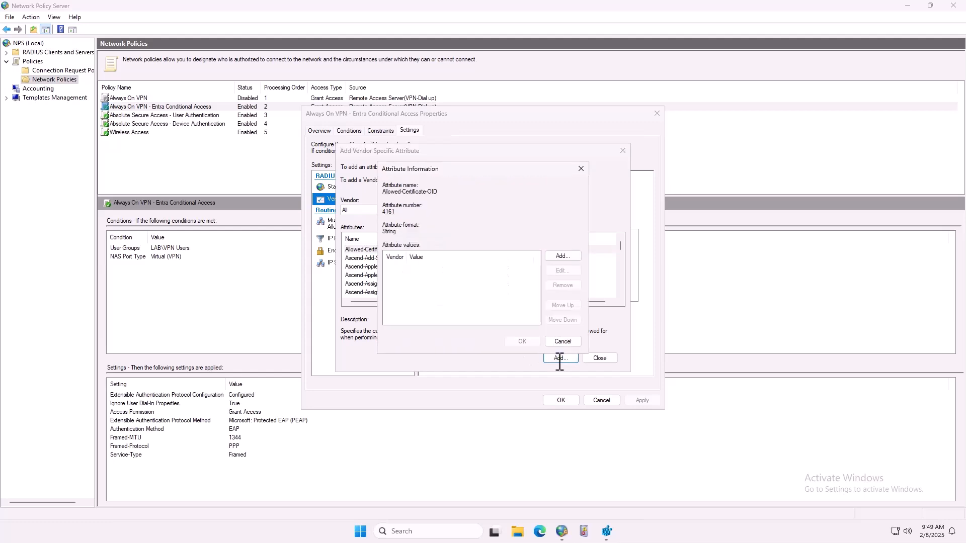
{"action": "left_click", "coordinate": [559, 256]}
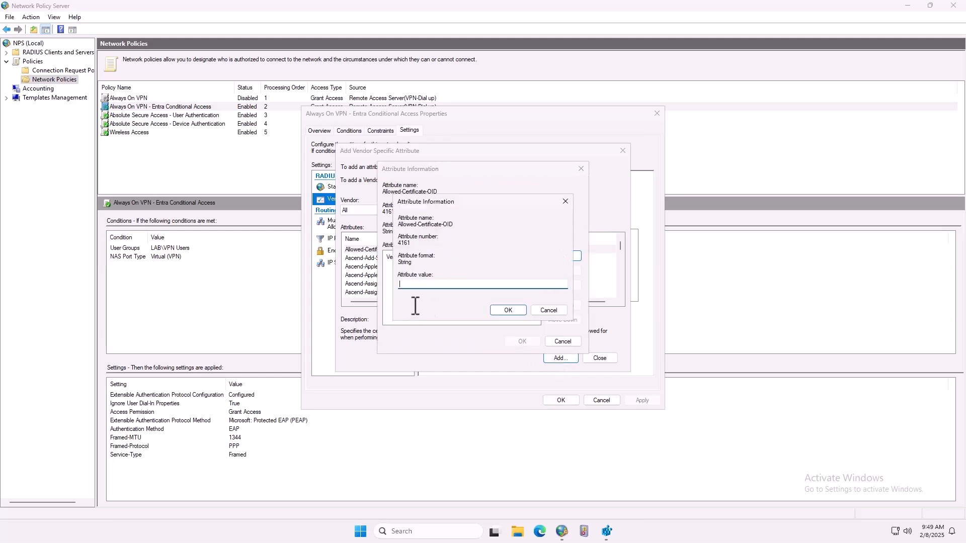
{"action": "type", "text": "1.3.6"}
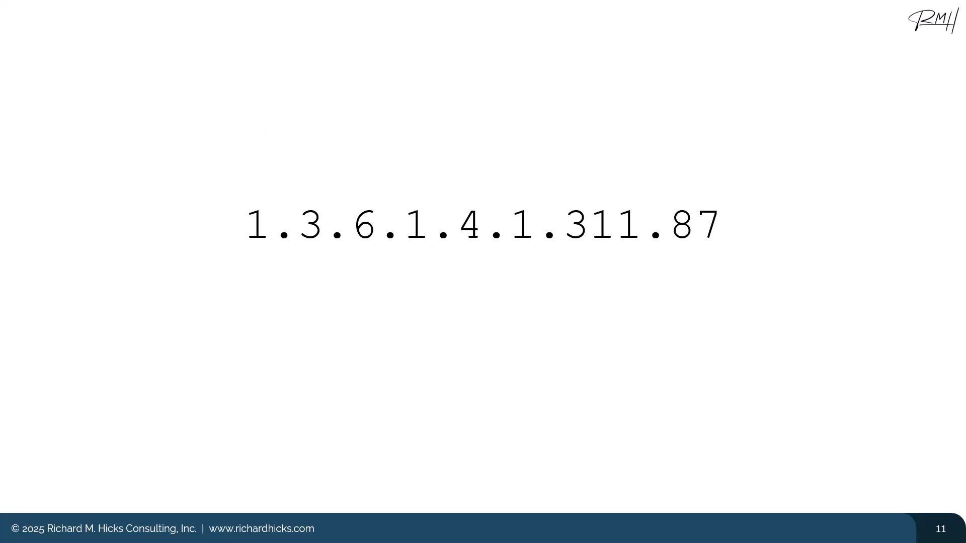
{"action": "type", "text": ".1.4.1.311.87"}
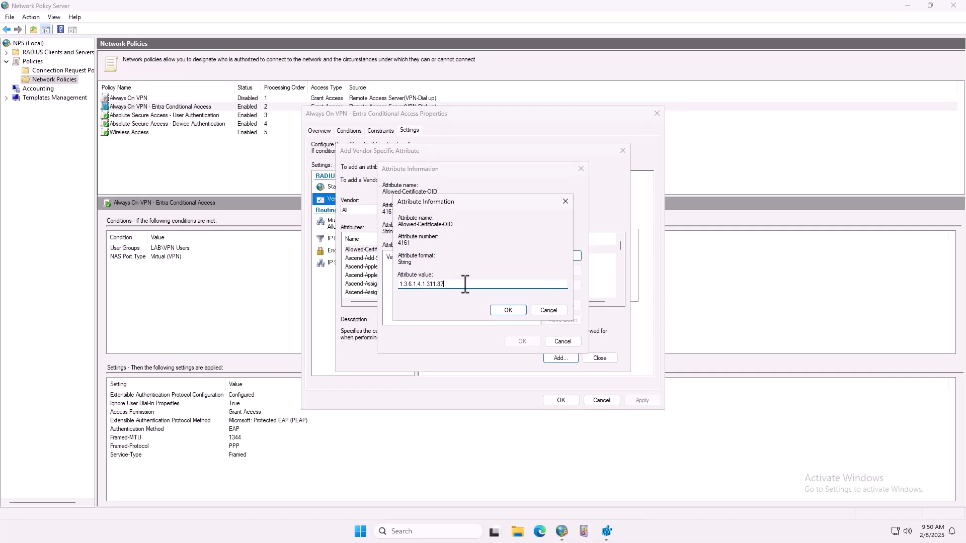
{"action": "left_click_drag", "start_coordinate": [465, 284], "coordinate": [408, 292]}
{"action": "left_click", "coordinate": [476, 284]}
{"action": "left_click", "coordinate": [507, 310]}
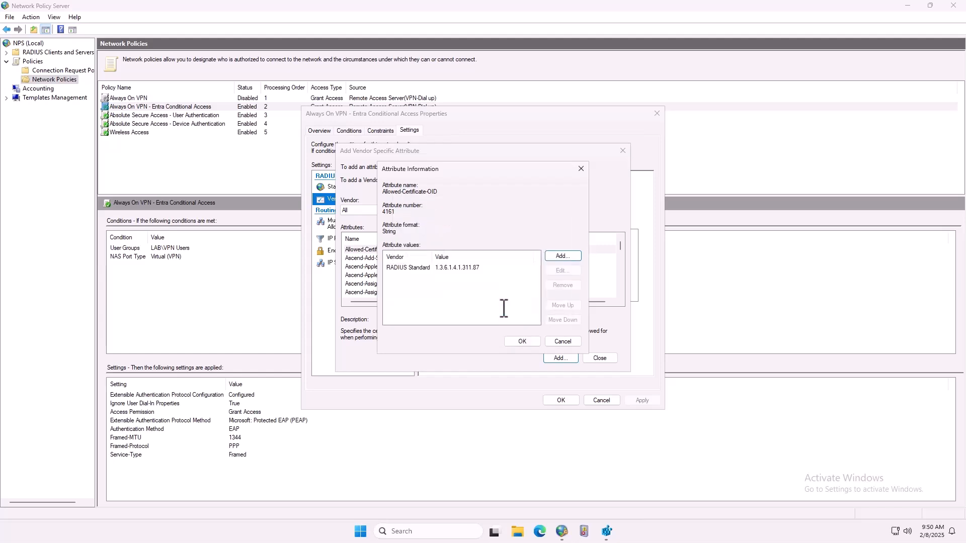
{"action": "left_click", "coordinate": [519, 340]}
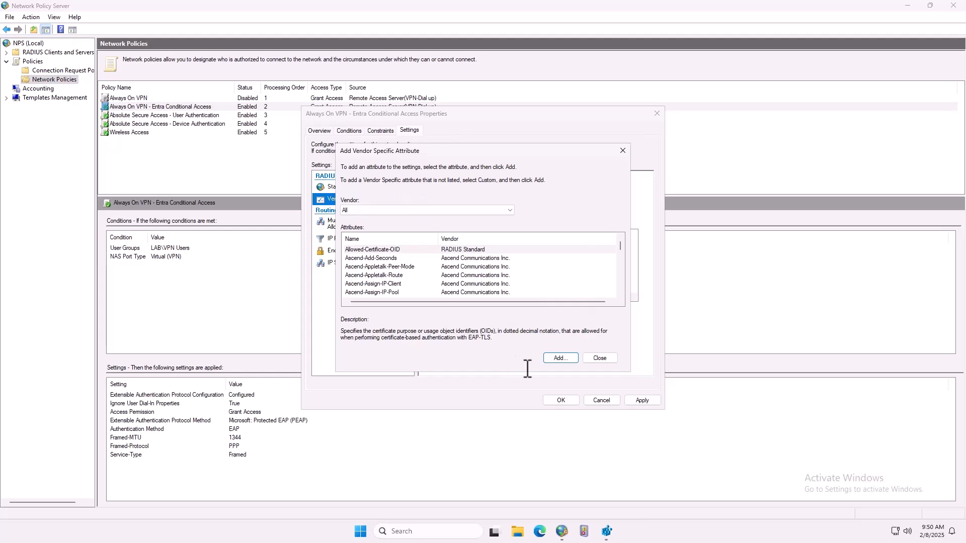
{"action": "left_click", "coordinate": [598, 358]}
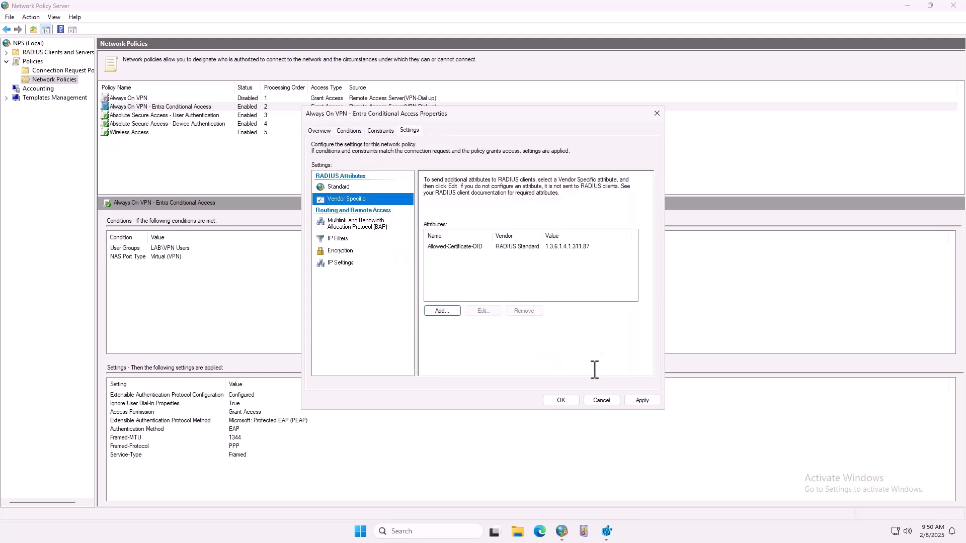
{"action": "left_click", "coordinate": [562, 401]}
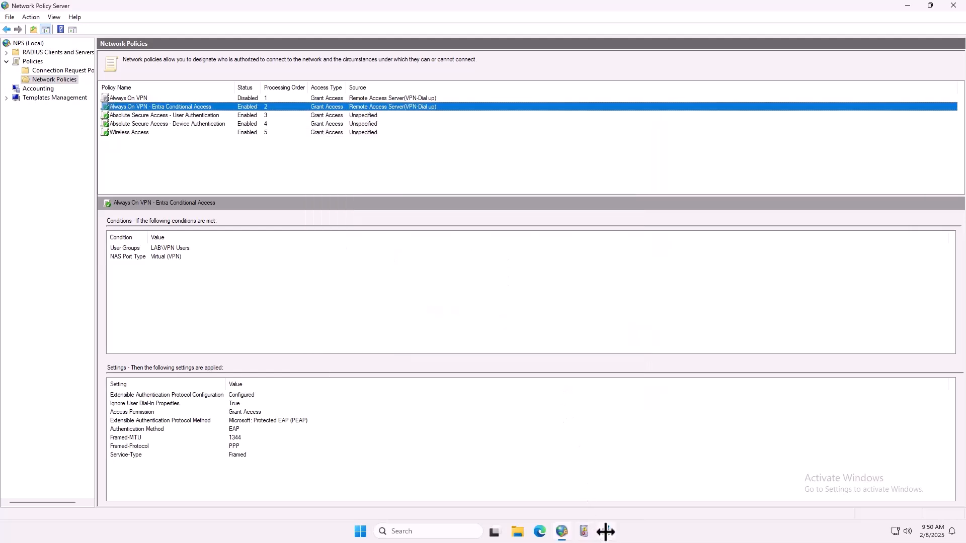
In Registry Editor, make sure the IgnoreNoRevocationCheck DWORD under RasMan\PPP\EAP\13 is set to 1.
{"action": "left_click", "coordinate": [607, 531]}
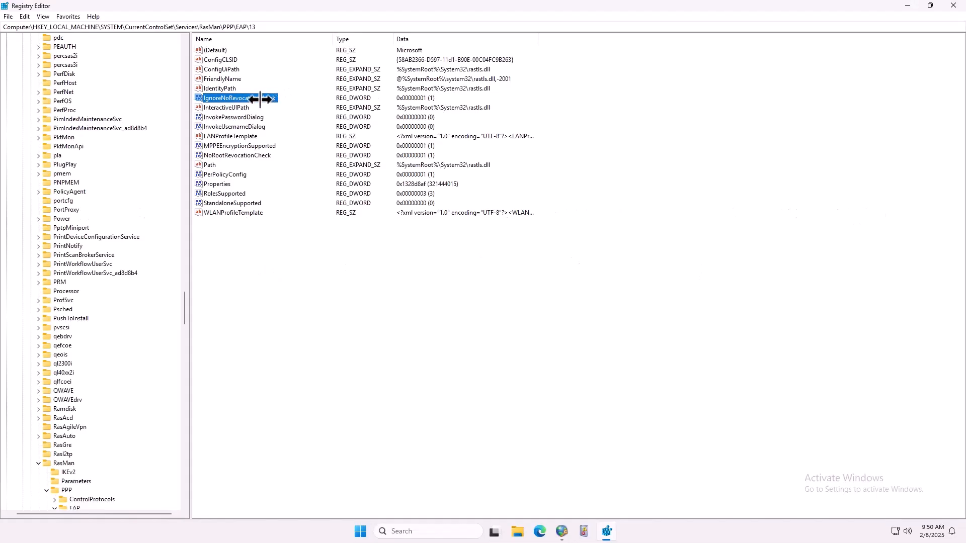
{"action": "double_click", "coordinate": [257, 98]}
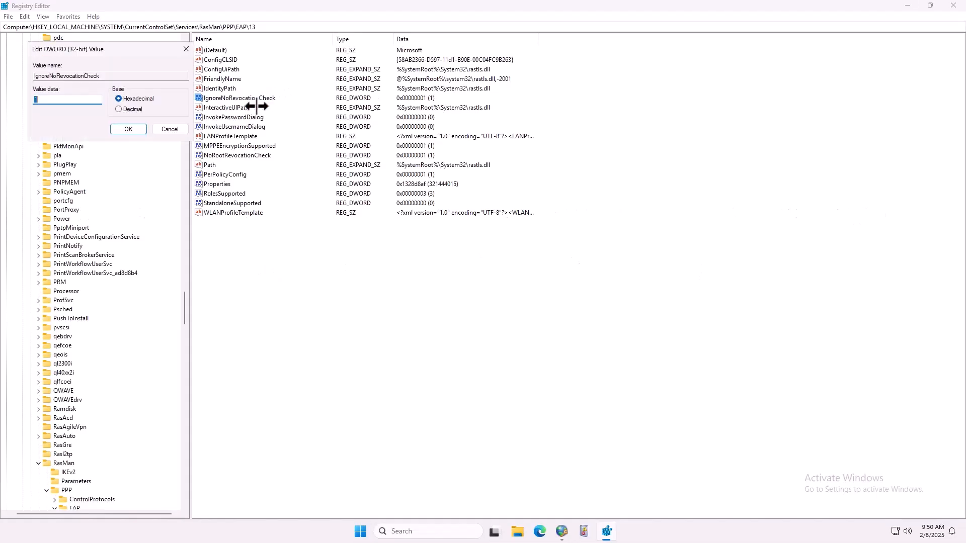
{"action": "left_click", "coordinate": [65, 100]}
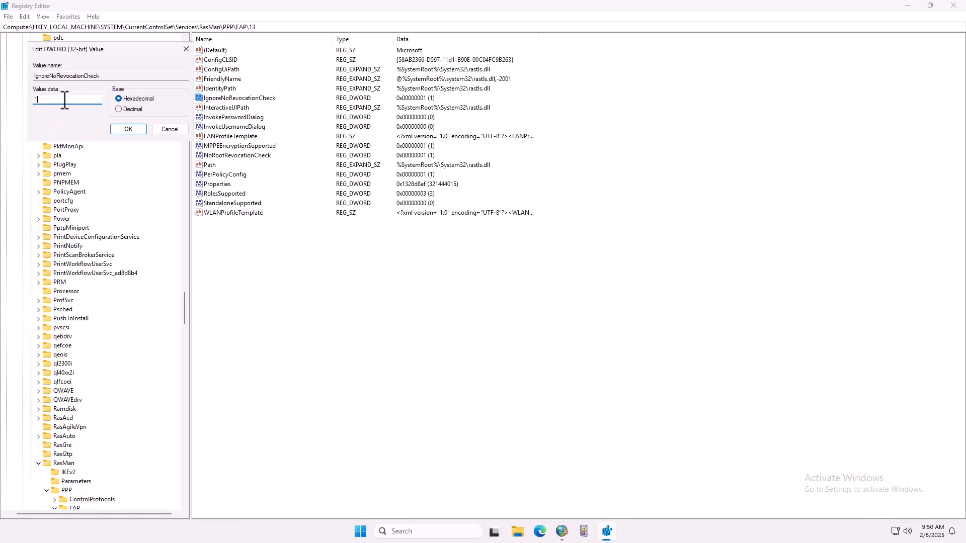
{"action": "left_click", "coordinate": [129, 129]}
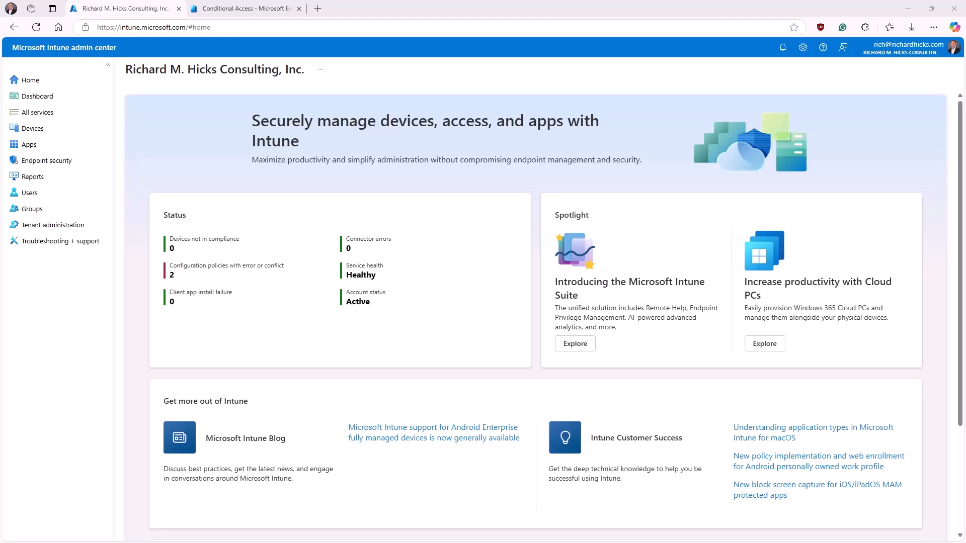
In the Intune admin center, open the configuration settings of the Always On VPN (Intune VPN Profile) device policy for editing.
{"action": "left_click", "coordinate": [50, 132]}
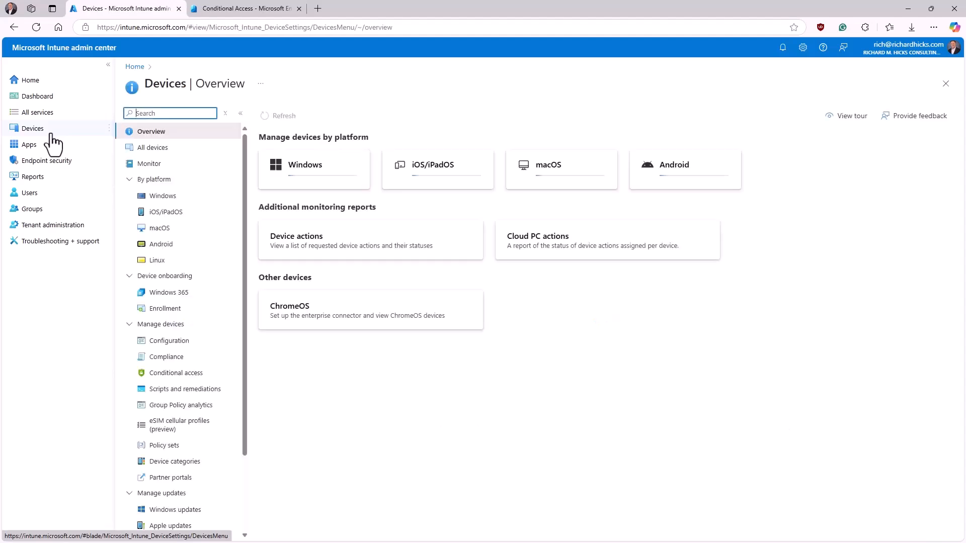
{"action": "left_click", "coordinate": [206, 341]}
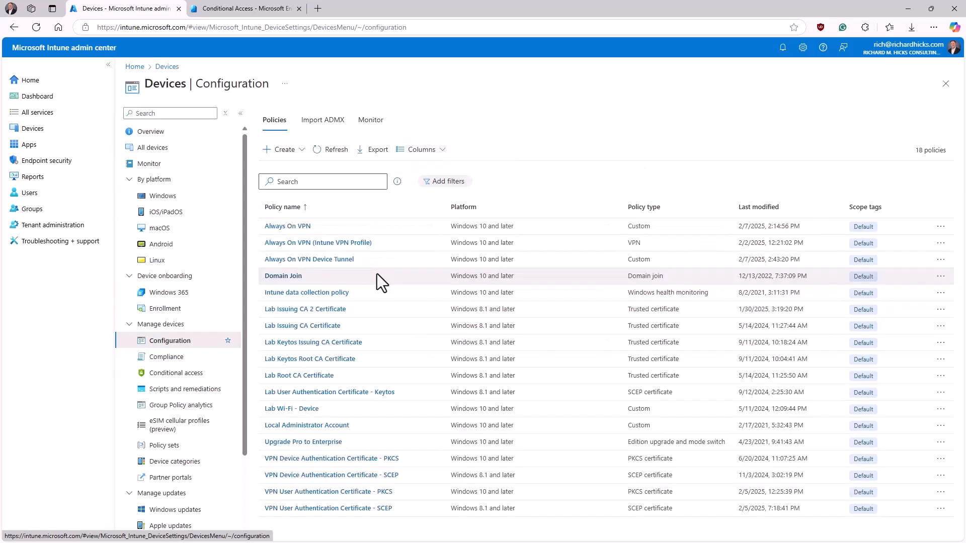
{"action": "left_click", "coordinate": [360, 247]}
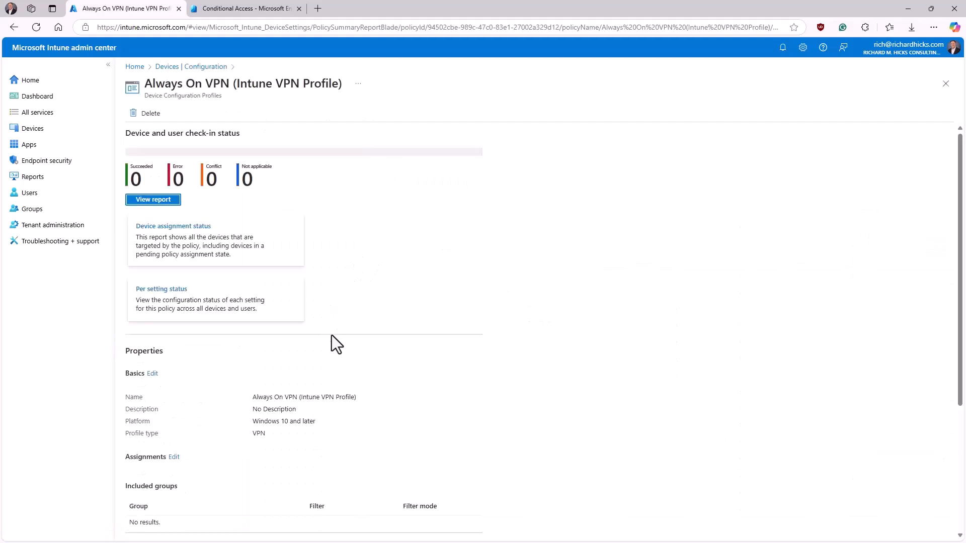
{"action": "scroll", "coordinate": [312, 392], "scroll_direction": "down", "scroll_amount": 3}
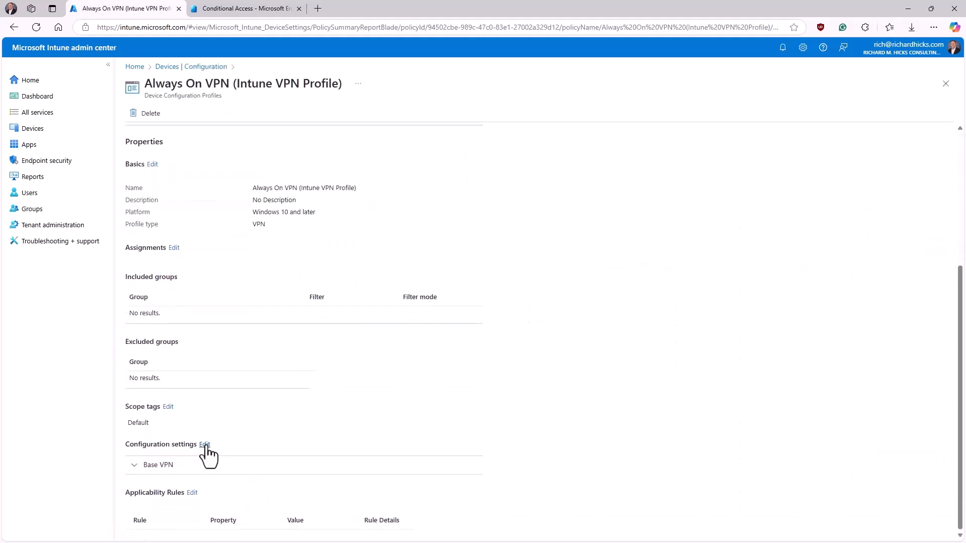
{"action": "left_click", "coordinate": [205, 446]}
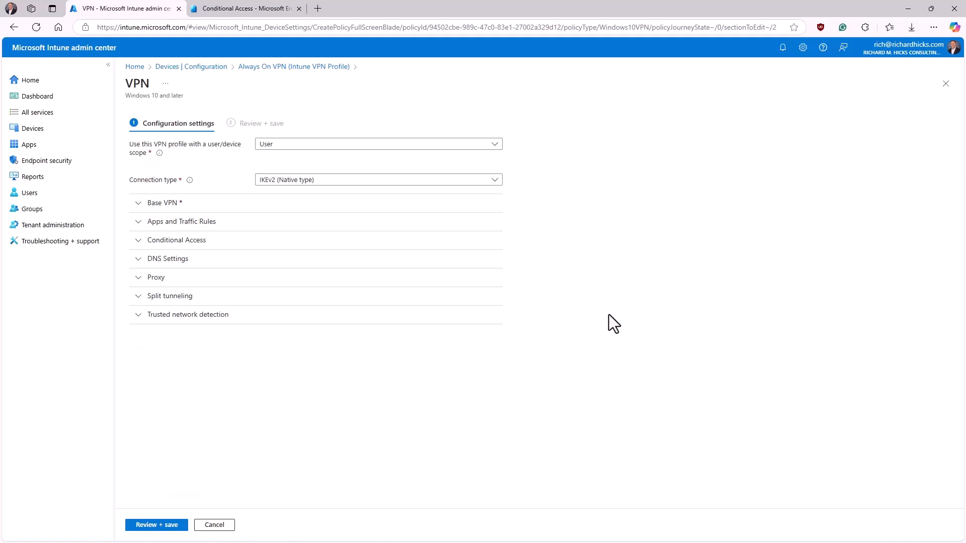
Enable conditional access for this VPN connection and single sign-on (SSO) with an alternate certificate.
{"action": "left_click", "coordinate": [140, 244]}
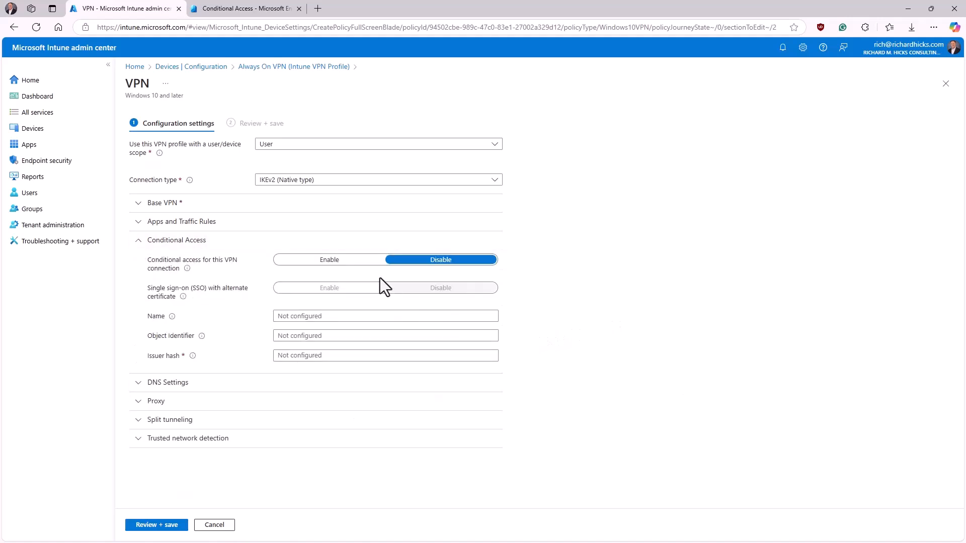
{"action": "left_click", "coordinate": [330, 263]}
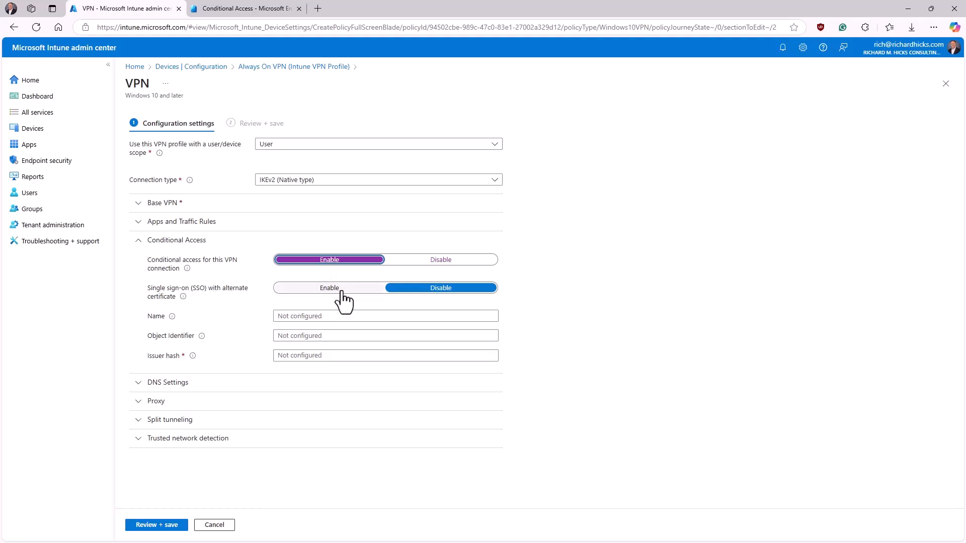
{"action": "left_click", "coordinate": [330, 287]}
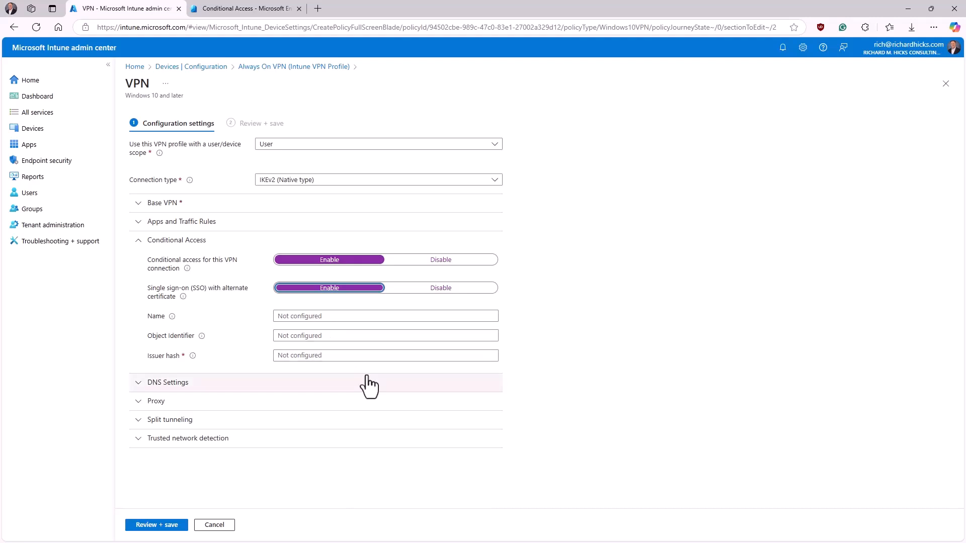
{"action": "left_click", "coordinate": [318, 316]}
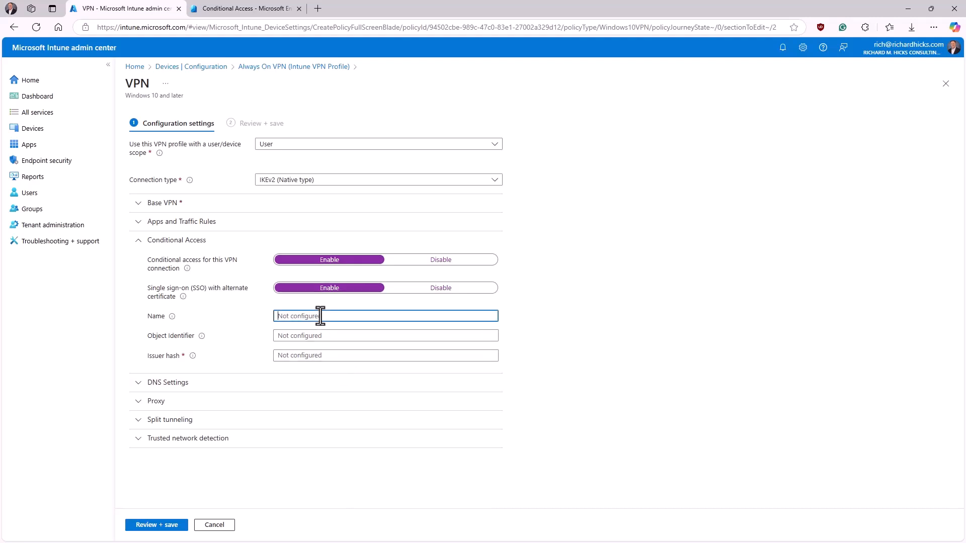
{"action": "left_click", "coordinate": [300, 335]}
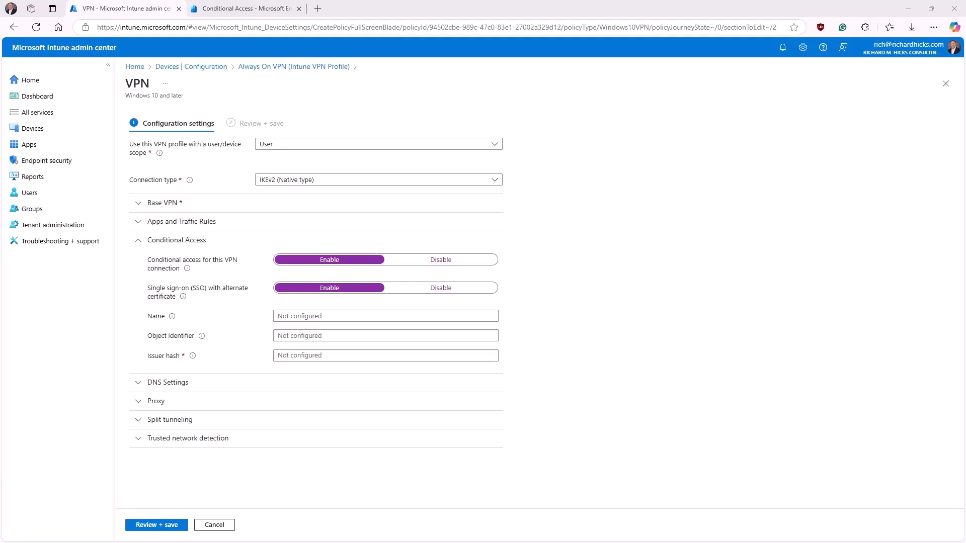
{"action": "left_click", "coordinate": [319, 336]}
{"action": "type", "text": "1.3.6.1.5.5.7.3.2"}
{"action": "left_click", "coordinate": [321, 317]}
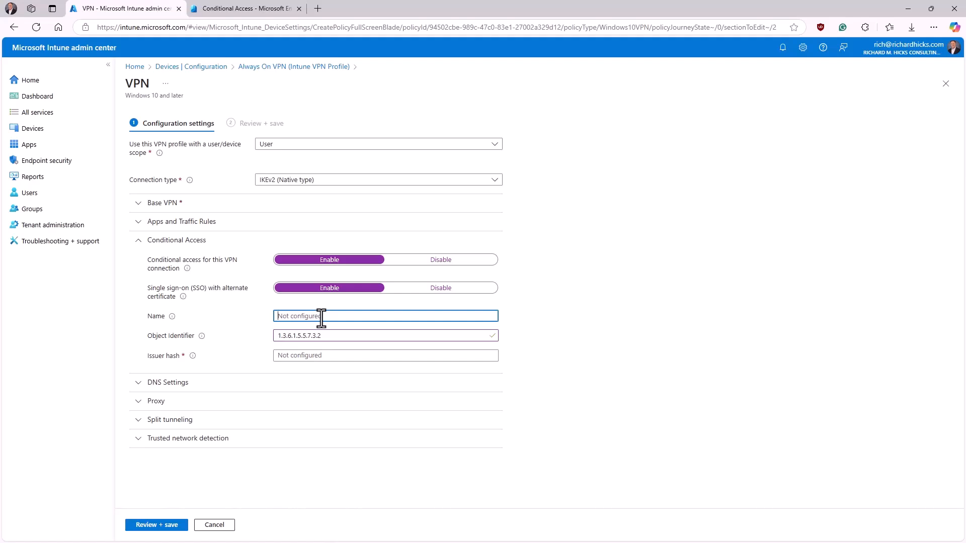
{"action": "type", "text": "Client Authentication"}
{"action": "left_click", "coordinate": [326, 355]}
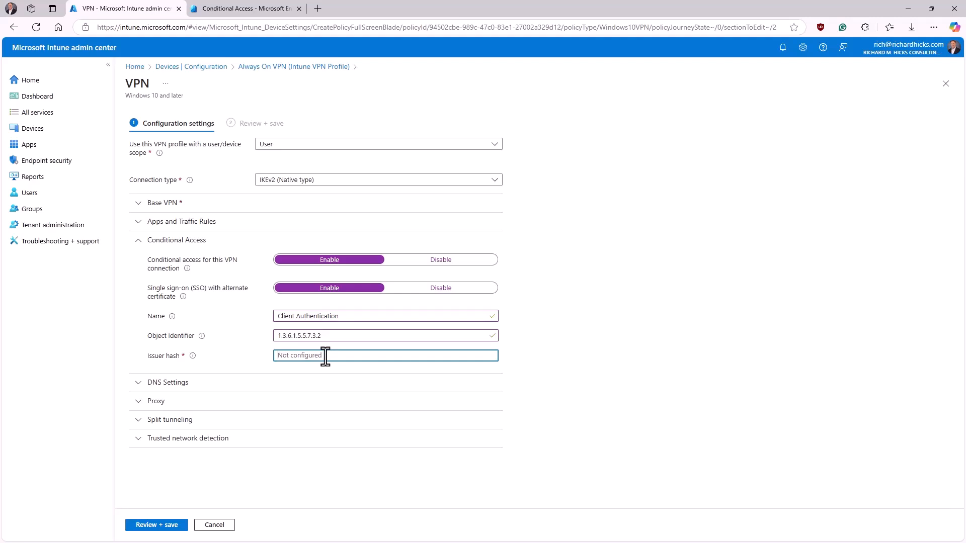
{"action": "key", "text": "ctrl+v"}
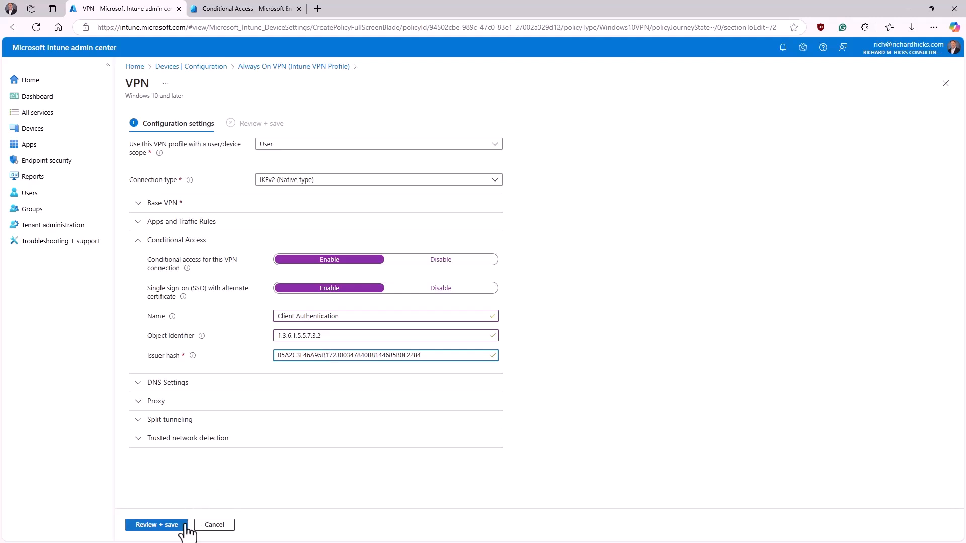
{"action": "left_click", "coordinate": [147, 526]}
{"action": "left_click", "coordinate": [142, 526]}
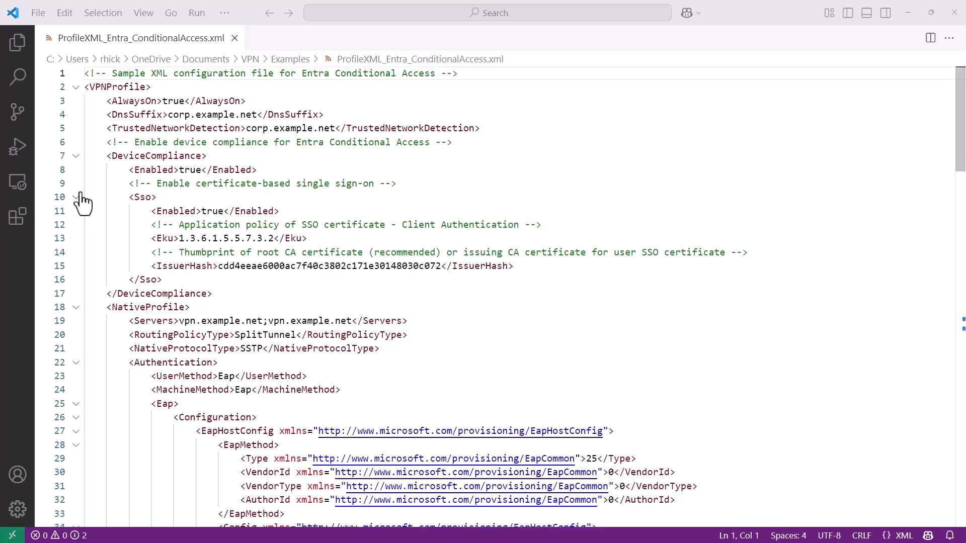
In Visual Studio Code, examine the DeviceCompliance section of ProfileXML_Entra_ConditionalAccess.xml, including its Enabled, Eku and IssuerHash elements.
{"action": "left_click_drag", "start_coordinate": [107, 156], "coordinate": [216, 294]}
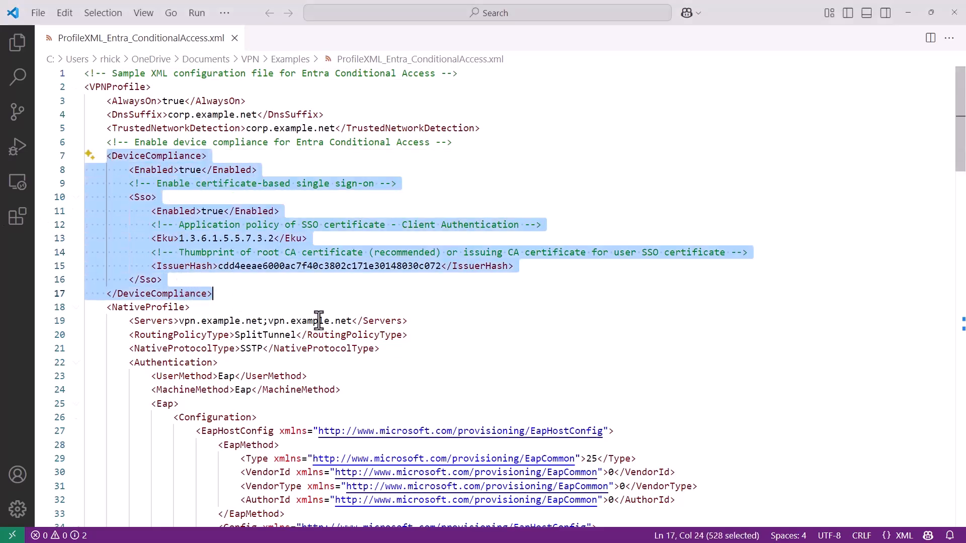
{"action": "double_click", "coordinate": [184, 170]}
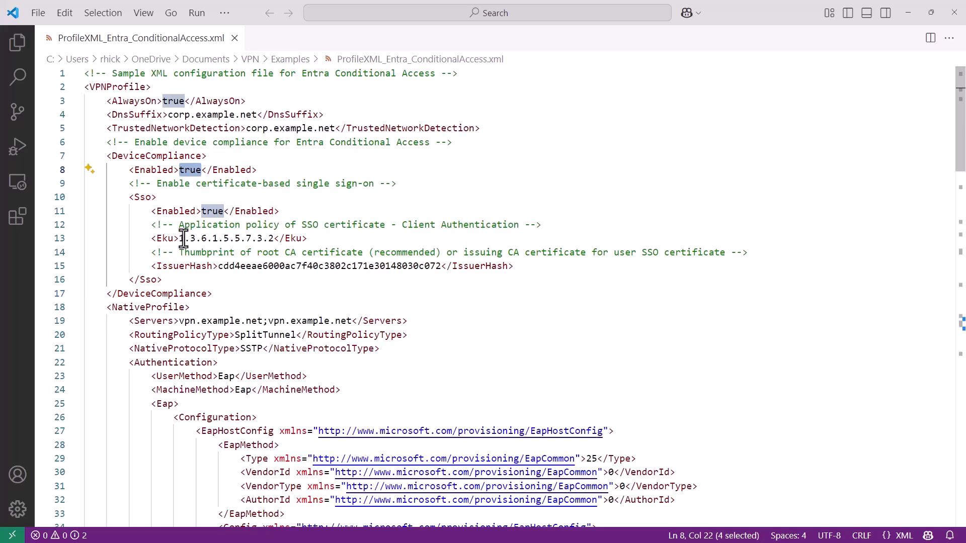
{"action": "left_click_drag", "start_coordinate": [179, 239], "coordinate": [274, 240]}
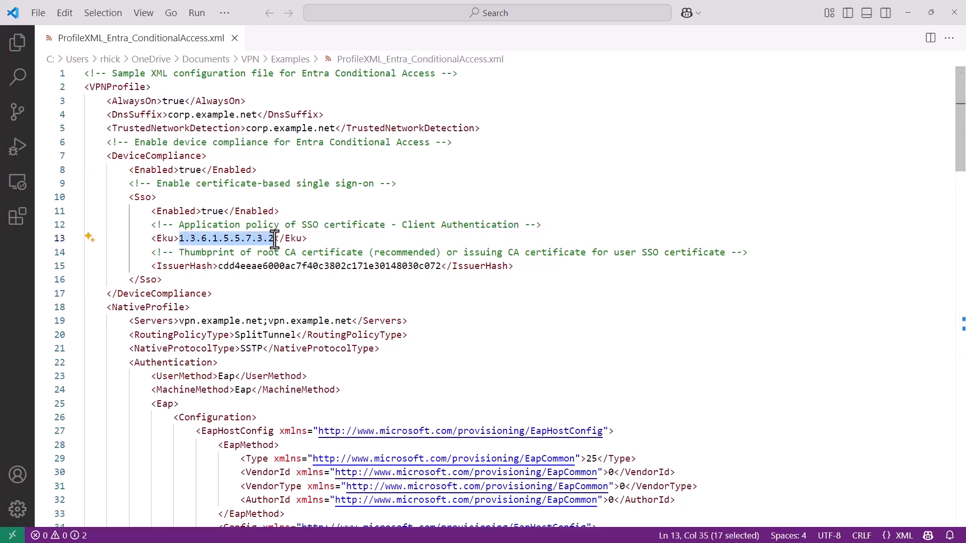
{"action": "double_click", "coordinate": [338, 267]}
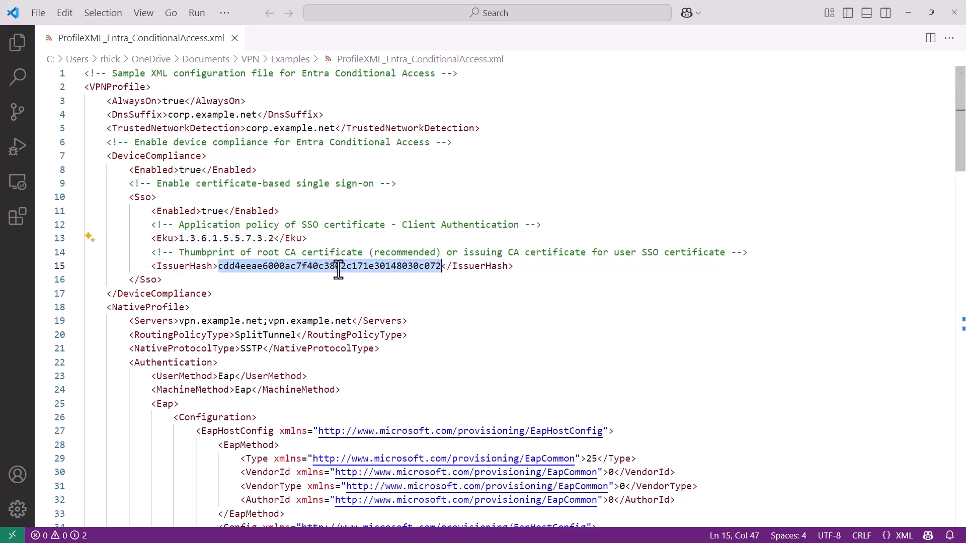
{"action": "left_click", "coordinate": [296, 295]}
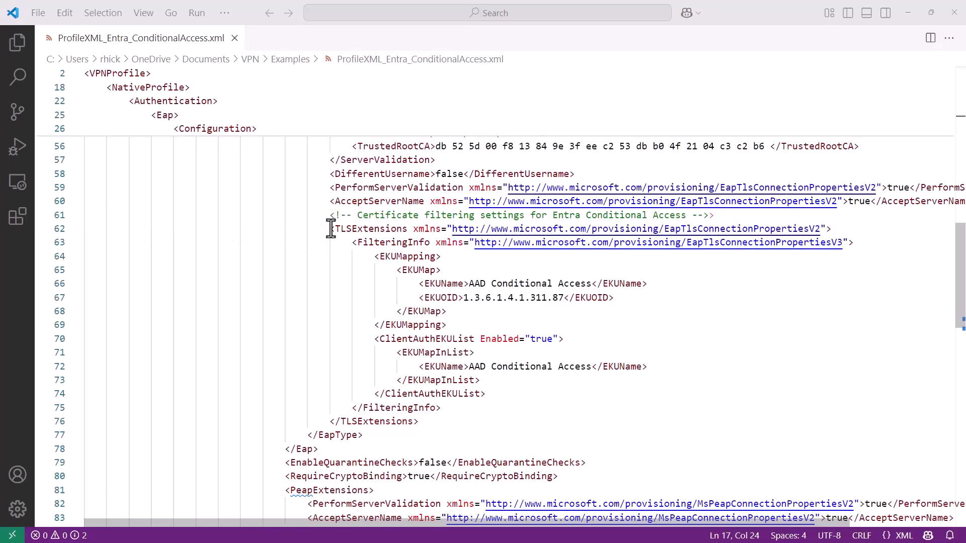
Examine the TLSExtensions certificate filtering block in the ProfileXML file, including the EKU name, EKU OID and ClientAuthEKUList entries.
{"action": "left_click_drag", "start_coordinate": [330, 229], "coordinate": [456, 426]}
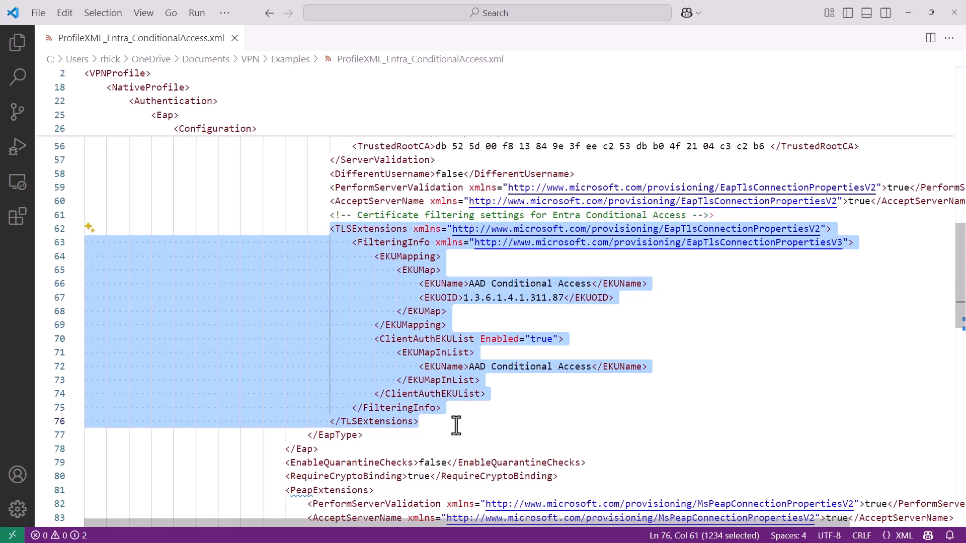
{"action": "double_click", "coordinate": [476, 284]}
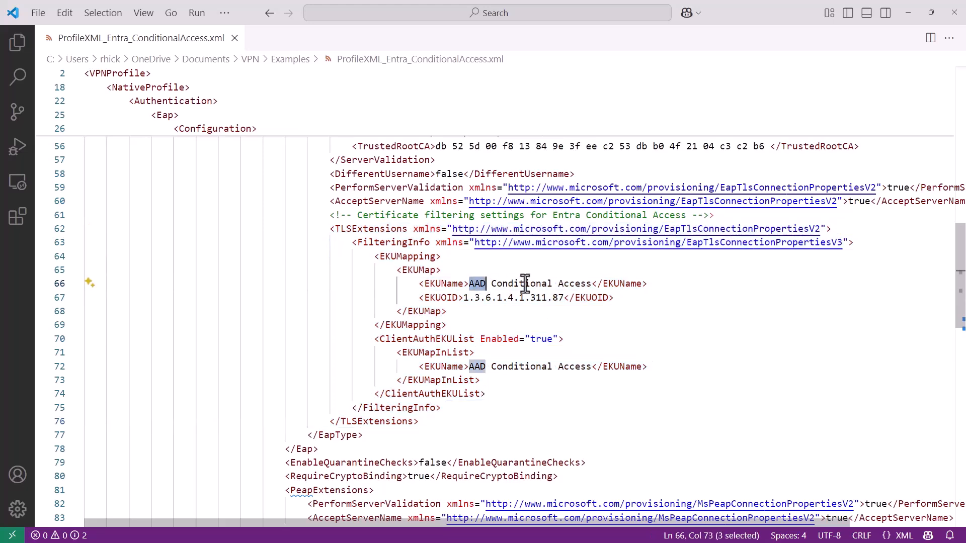
{"action": "left_click_drag", "start_coordinate": [463, 297], "coordinate": [564, 297]}
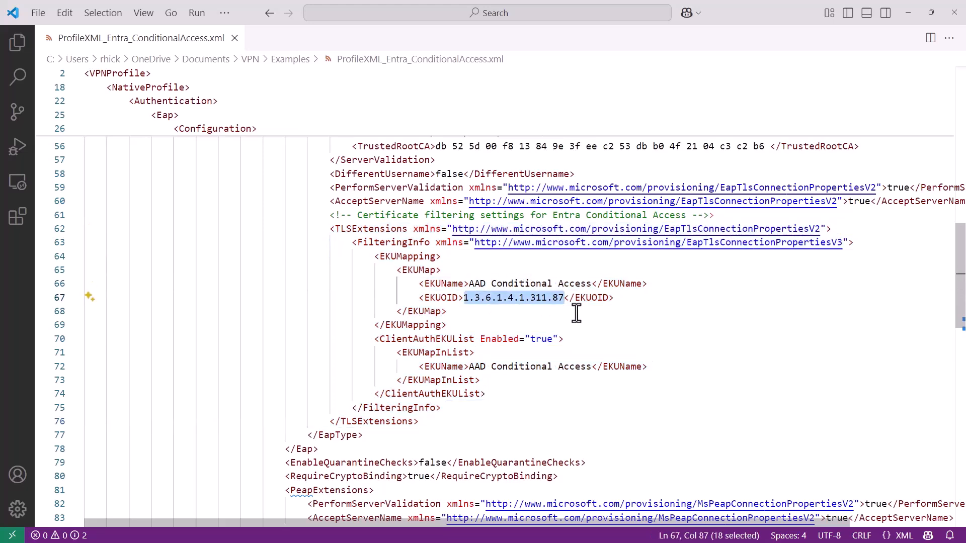
{"action": "left_click_drag", "start_coordinate": [475, 367], "coordinate": [591, 368]}
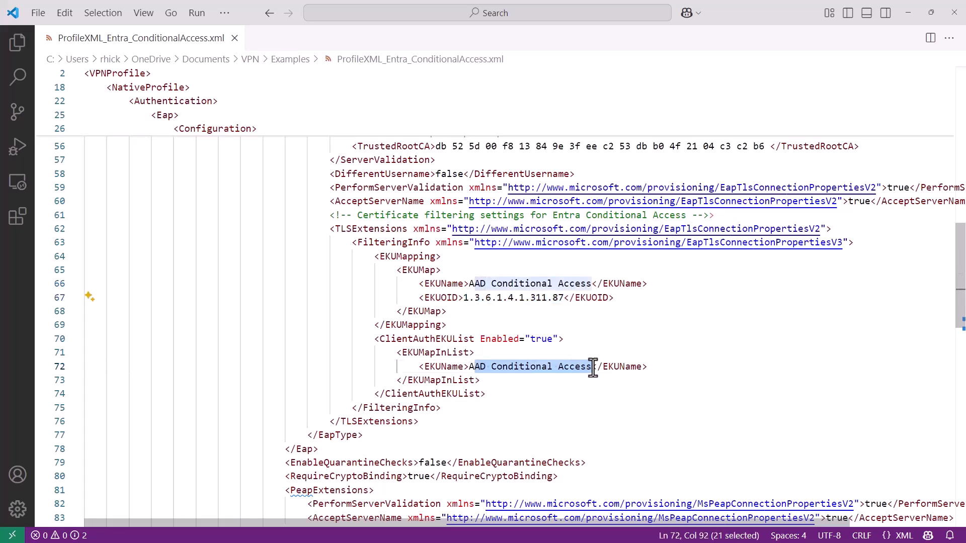
{"action": "left_click", "coordinate": [500, 386]}
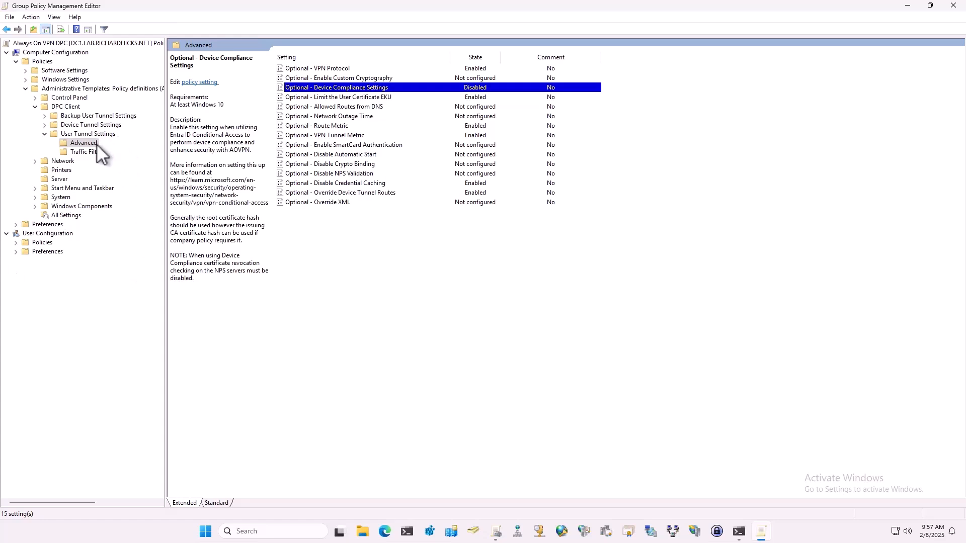
In Group Policy Management Editor, enable the user tunnel's Device Compliance Settings with EKU OID 1.3.6.1.5.5.7.3.2 and the certificate issuer hash, and save.
{"action": "double_click", "coordinate": [322, 88]}
{"action": "left_click", "coordinate": [109, 156]}
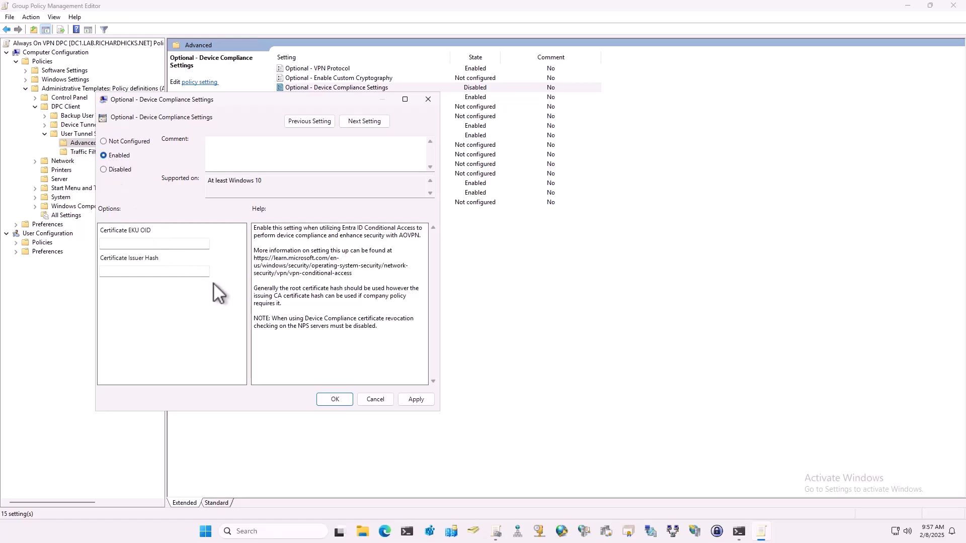
{"action": "left_click", "coordinate": [233, 292]}
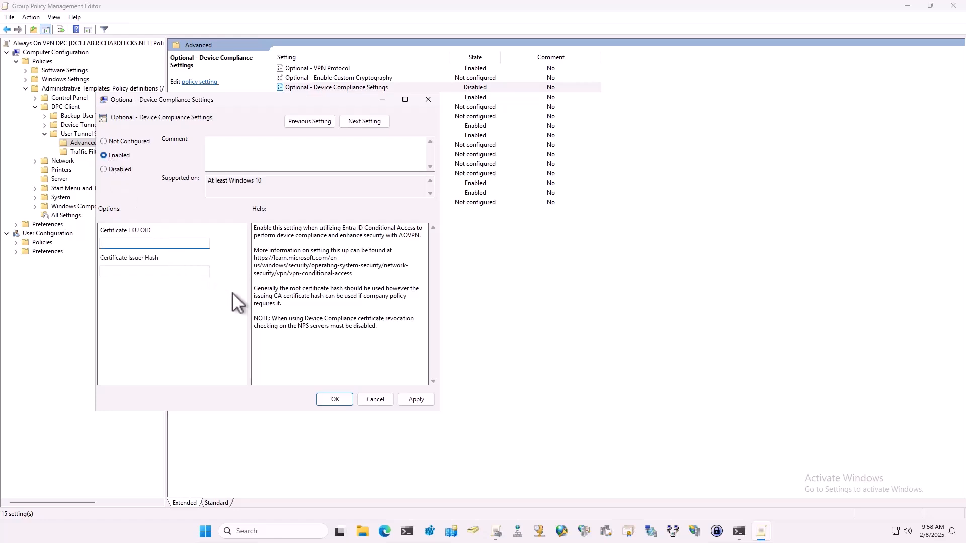
{"action": "type", "text": "1.3.6.1.5.5.7.3.2"}
{"action": "left_click", "coordinate": [138, 270]}
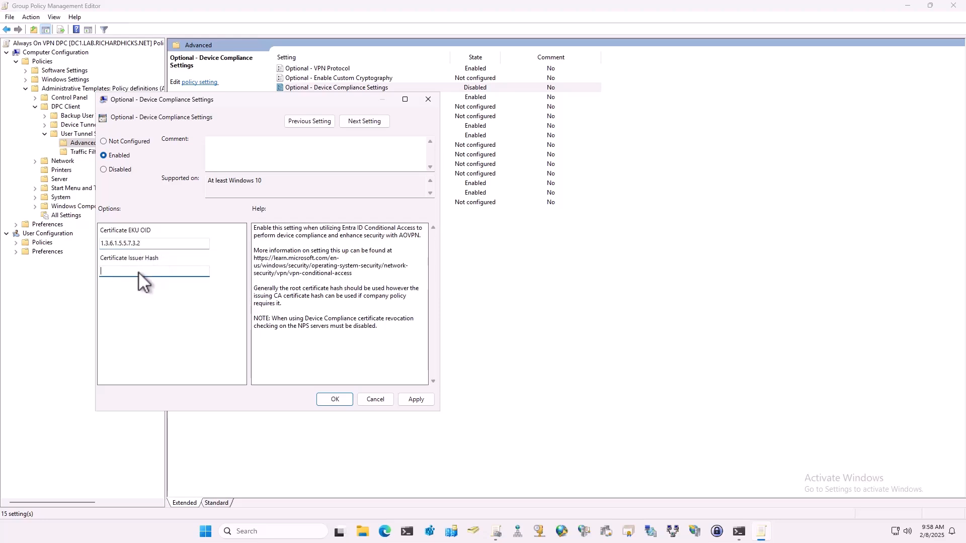
{"action": "type", "text": "9132947C1C405A657641E669B2538242BA"}
{"action": "left_click", "coordinate": [334, 399]}
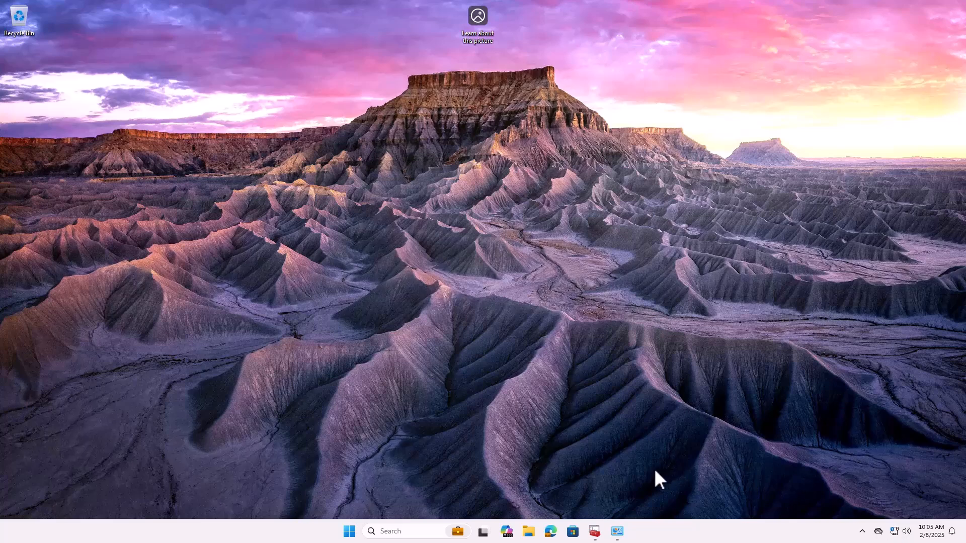
On the Windows client, open the properties of the Always On VPN connection from Network Connections.
{"action": "left_click", "coordinate": [618, 535]}
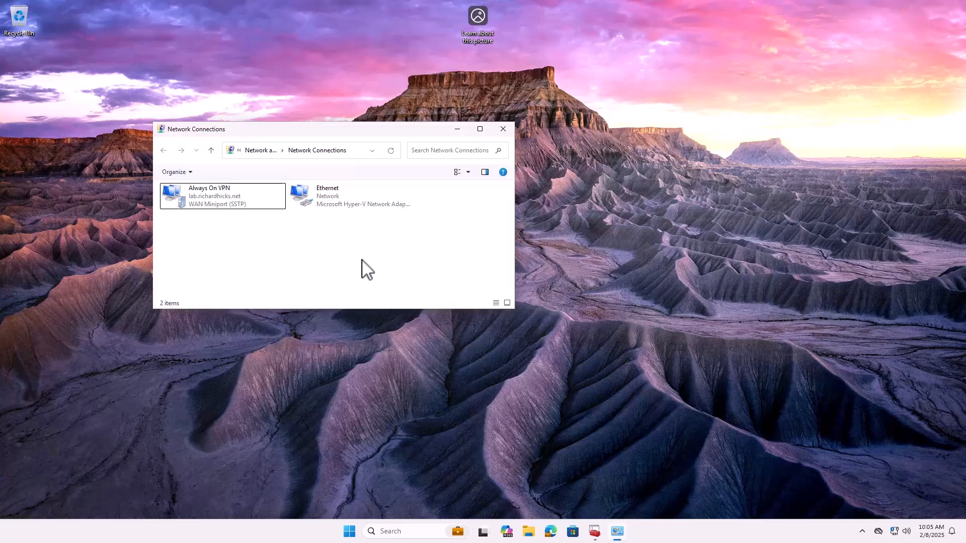
{"action": "left_click", "coordinate": [229, 204]}
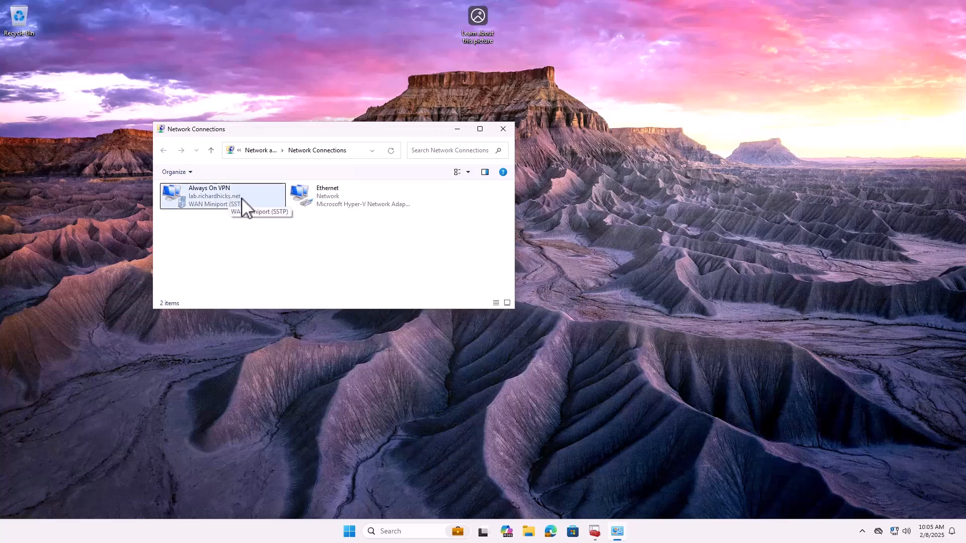
{"action": "left_click", "coordinate": [241, 233]}
{"action": "left_click", "coordinate": [237, 208]}
{"action": "right_click", "coordinate": [241, 207]}
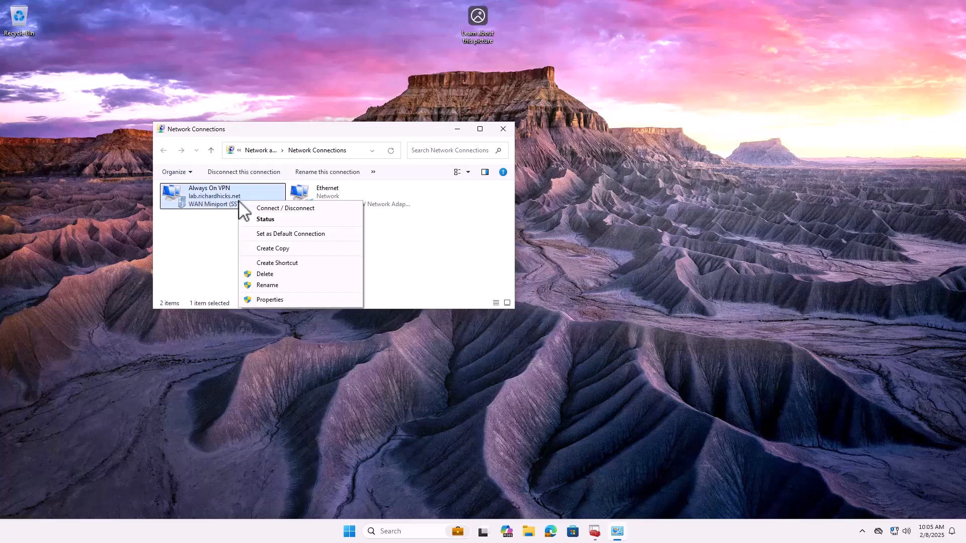
{"action": "left_click", "coordinate": [278, 301]}
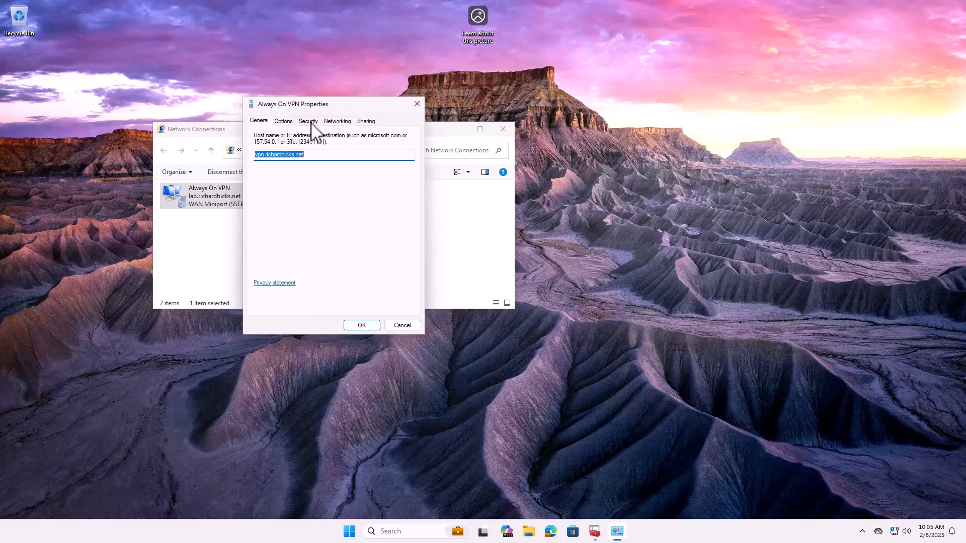
Examine the certificate selection settings, including the extended key usages, under the Always On VPN connection's Protected EAP authentication.
{"action": "left_click", "coordinate": [311, 123]}
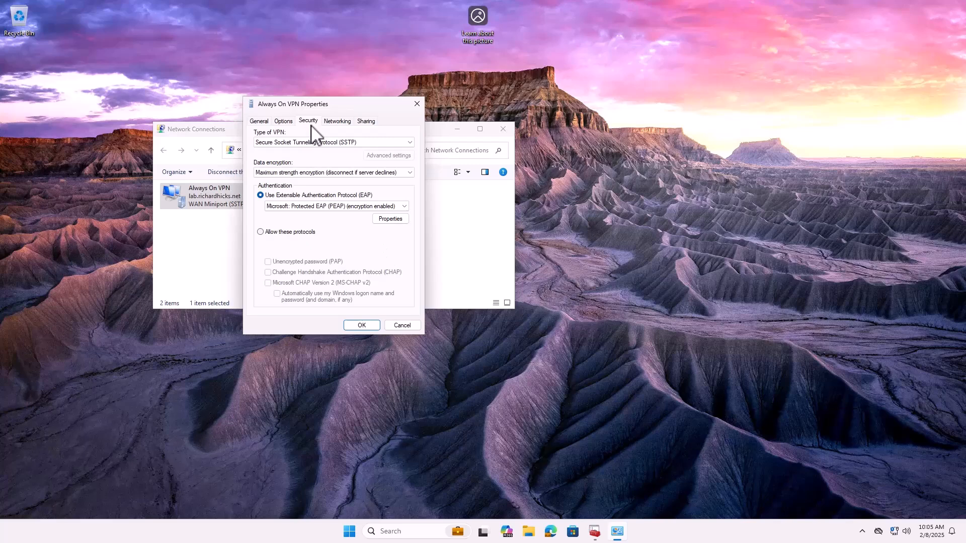
{"action": "left_click", "coordinate": [391, 219]}
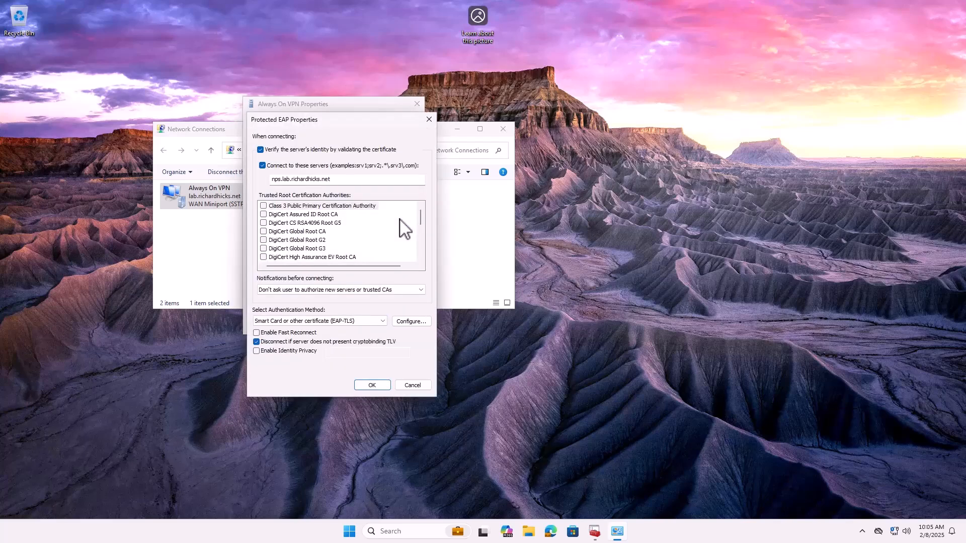
{"action": "left_click", "coordinate": [417, 322]}
{"action": "left_click", "coordinate": [408, 166]}
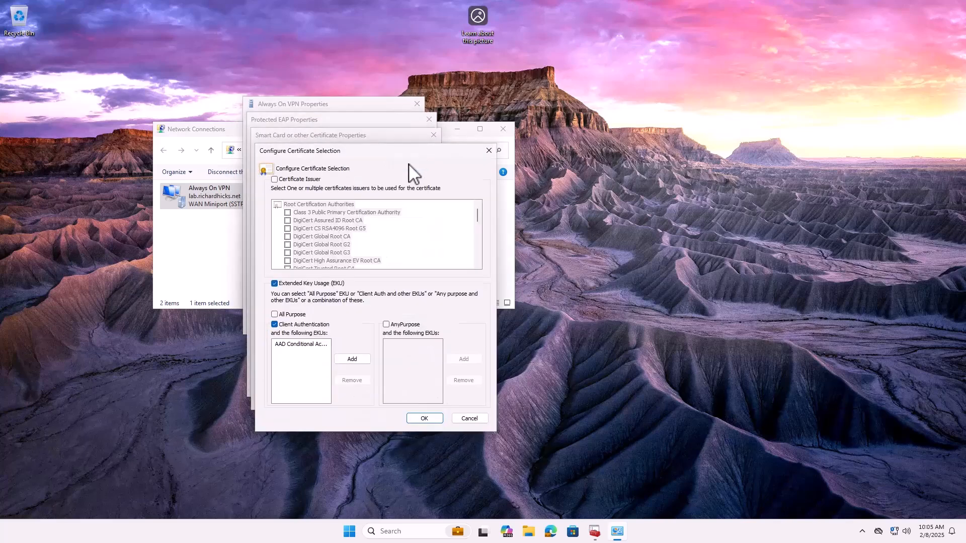
Check the AAD Conditional Access EKU under Client Authentication, and compare the issuers of the user's personal certificates in certmgr.
{"action": "left_click", "coordinate": [302, 345]}
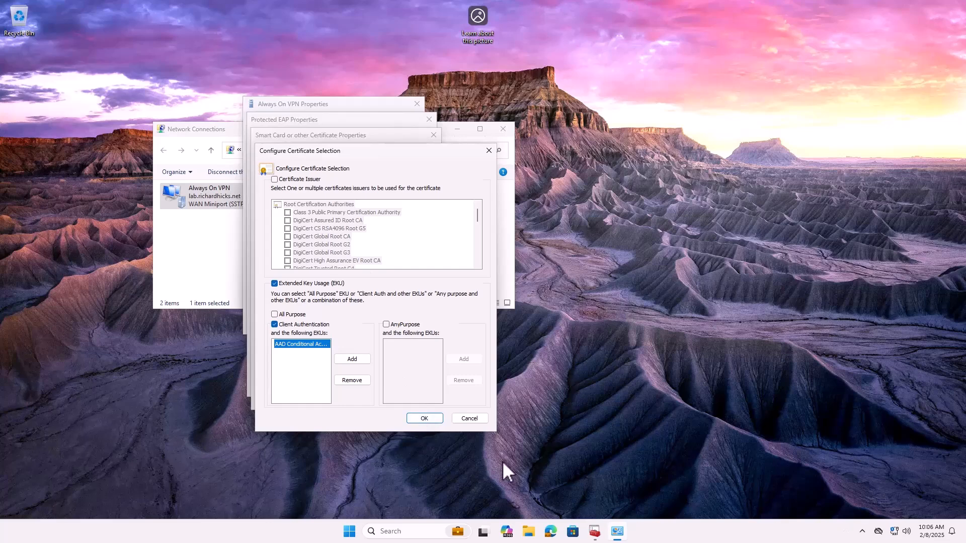
{"action": "left_click", "coordinate": [593, 529]}
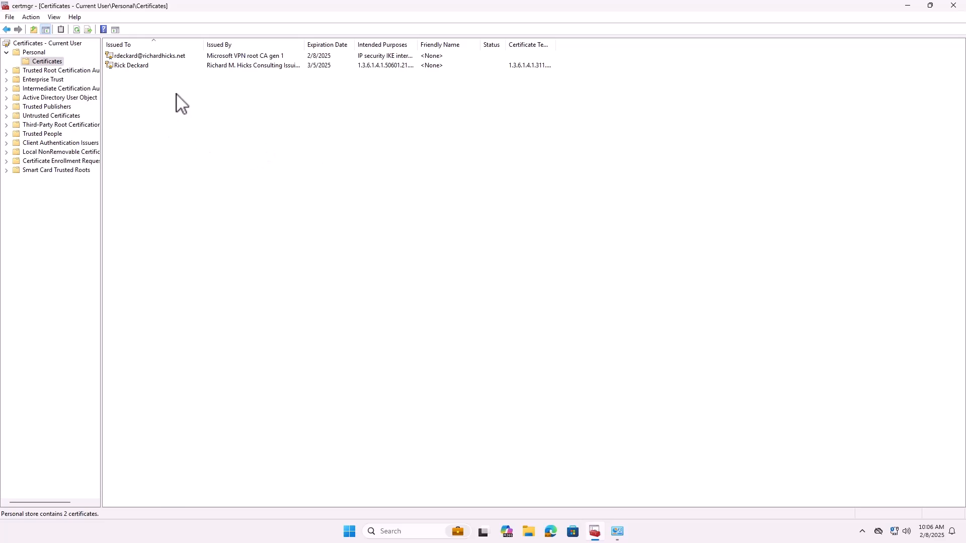
{"action": "left_click_drag", "start_coordinate": [305, 44], "coordinate": [359, 43]}
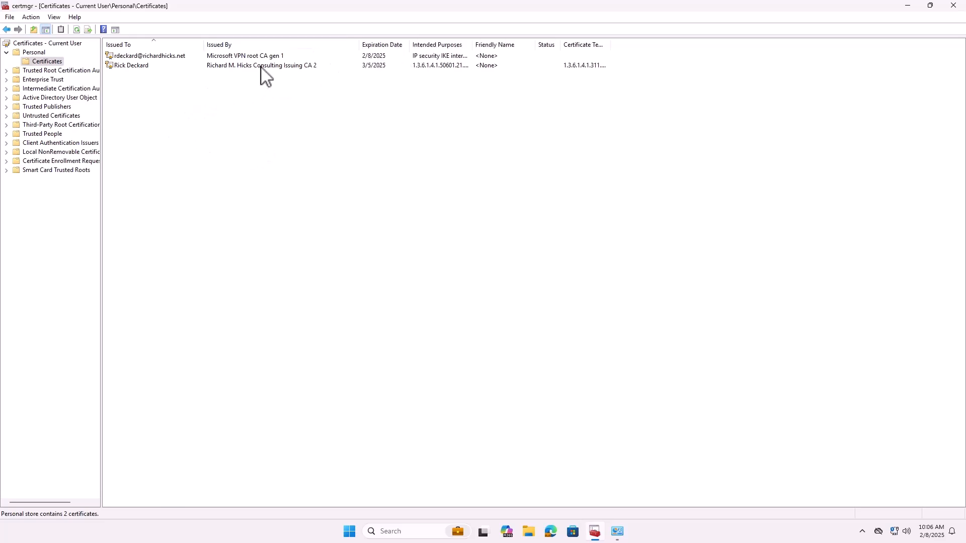
{"action": "left_click", "coordinate": [263, 66]}
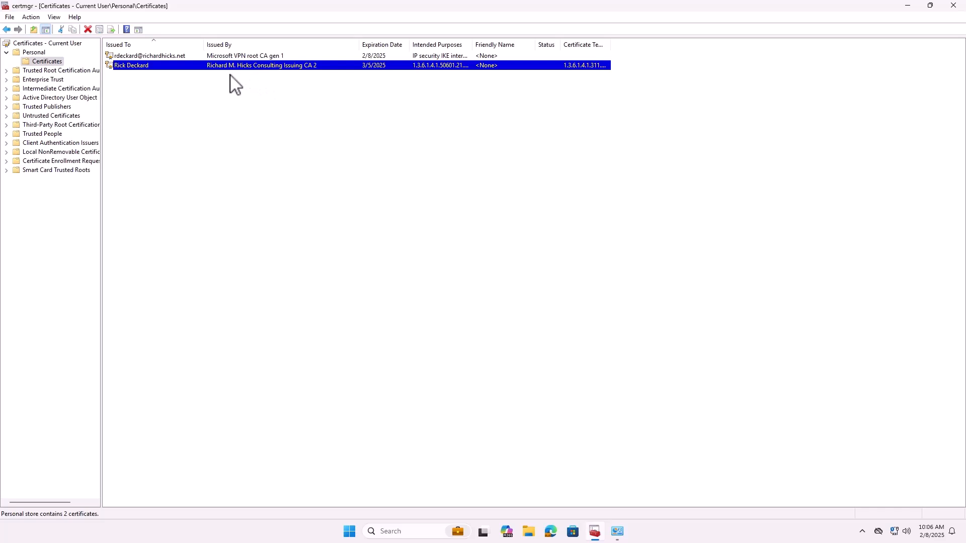
{"action": "left_click", "coordinate": [171, 56]}
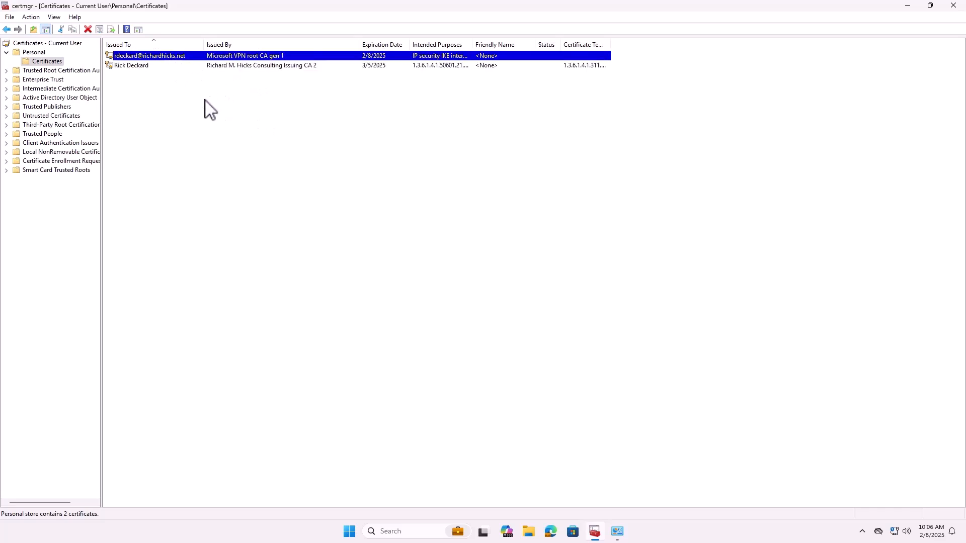
Examine the Valid from and Valid to details of the certificate issued by Microsoft VPN root CA gen 1, and close it.
{"action": "double_click", "coordinate": [161, 56]}
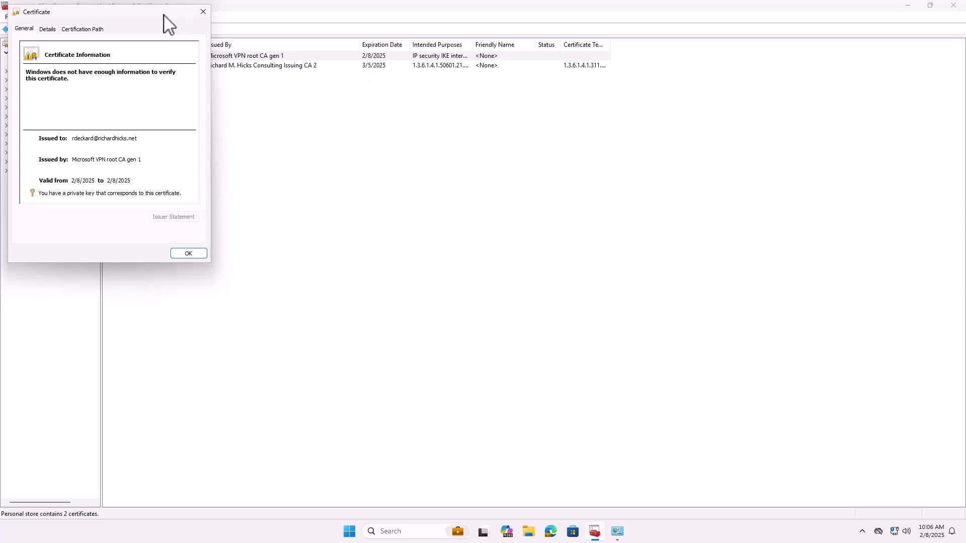
{"action": "left_click_drag", "start_coordinate": [161, 17], "coordinate": [318, 57]}
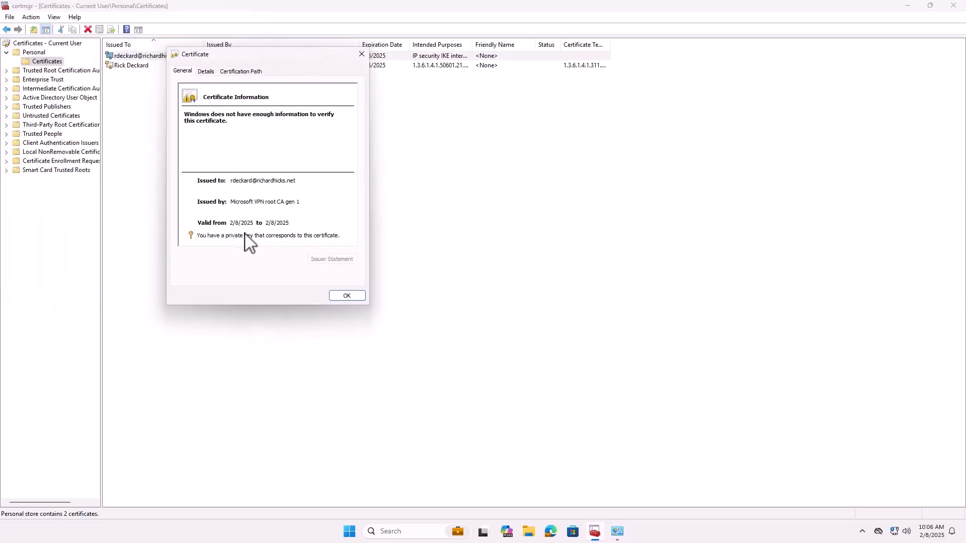
{"action": "left_click", "coordinate": [209, 73]}
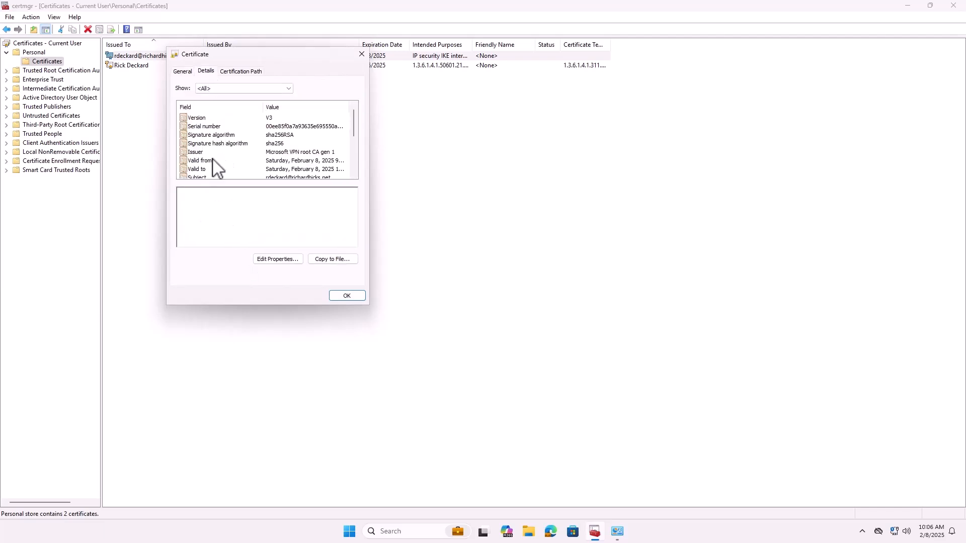
{"action": "left_click", "coordinate": [204, 161]}
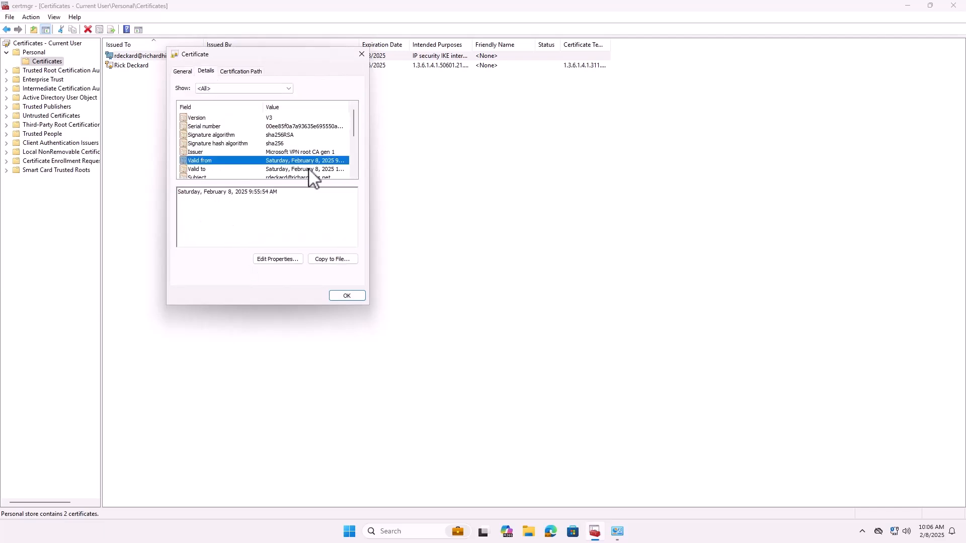
{"action": "left_click", "coordinate": [310, 170]}
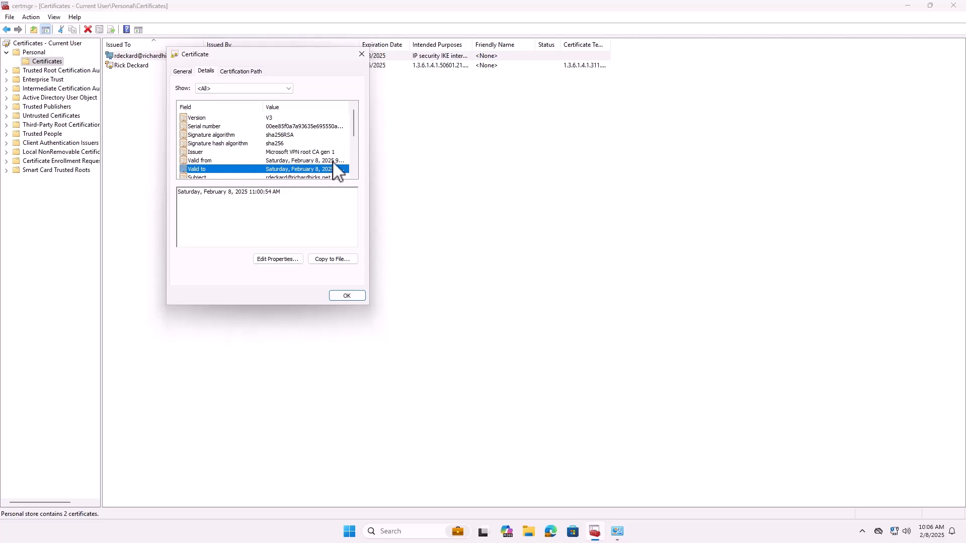
{"action": "left_click", "coordinate": [334, 161]}
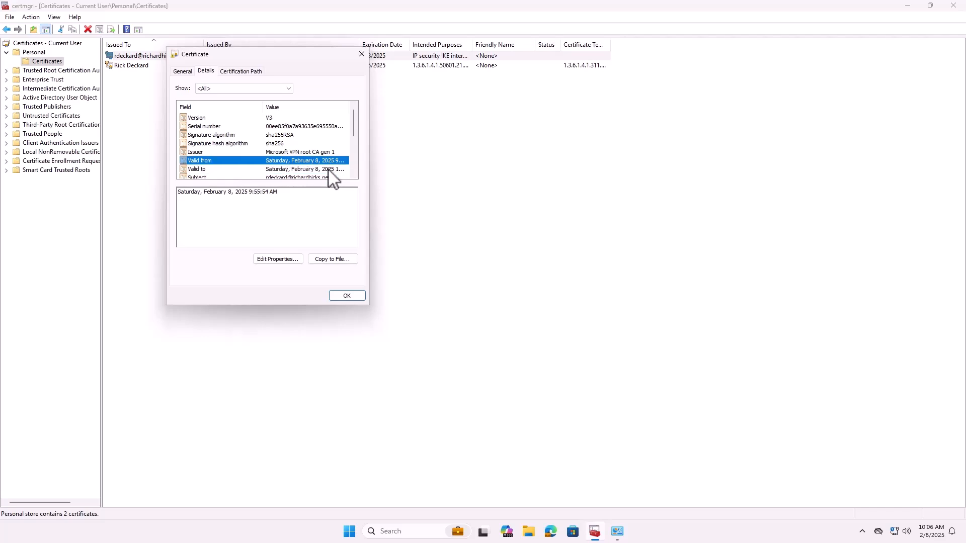
{"action": "left_click", "coordinate": [329, 170]}
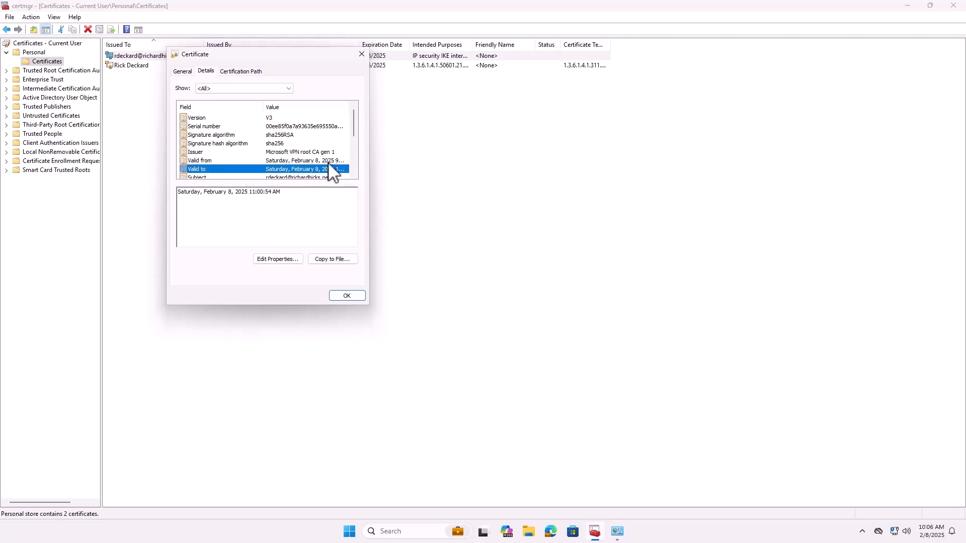
{"action": "left_click", "coordinate": [330, 161]}
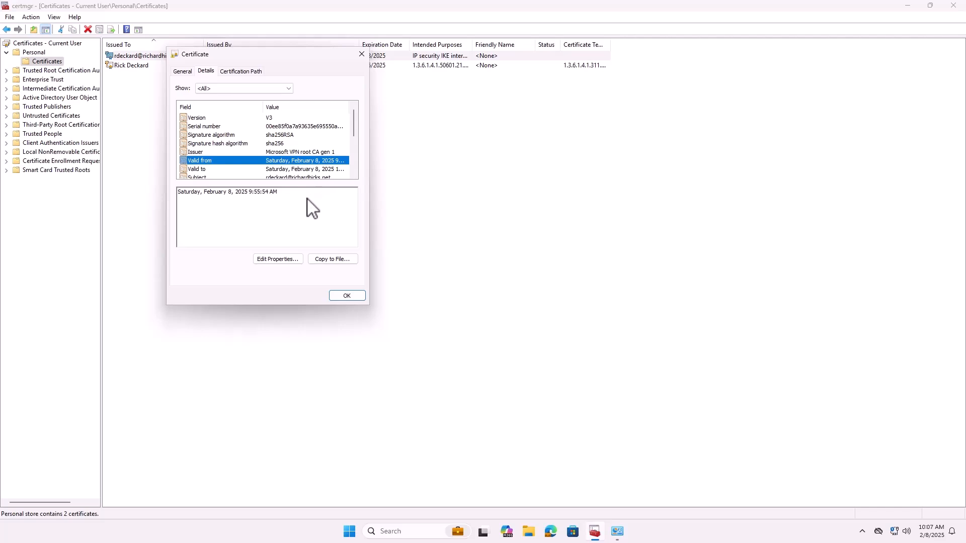
{"action": "left_click", "coordinate": [305, 170]}
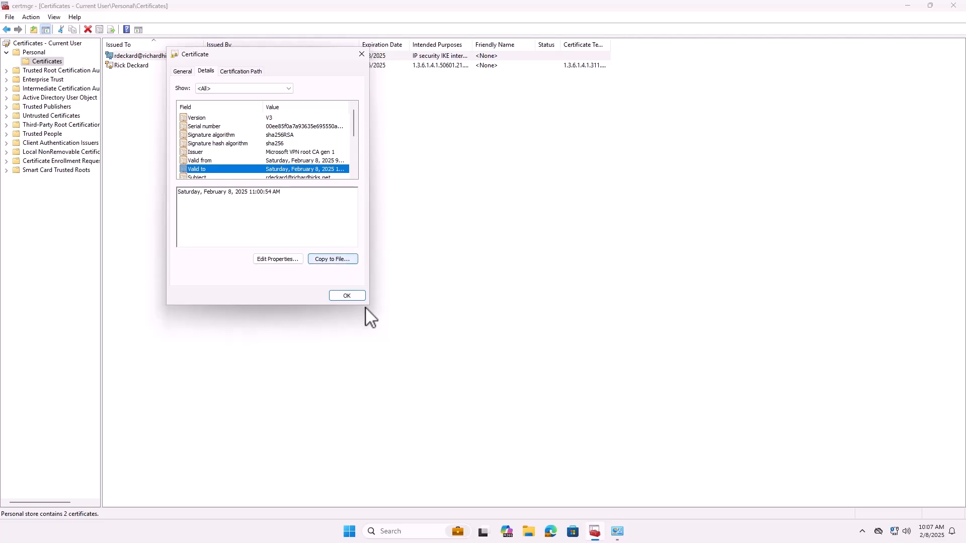
{"action": "left_click", "coordinate": [352, 297]}
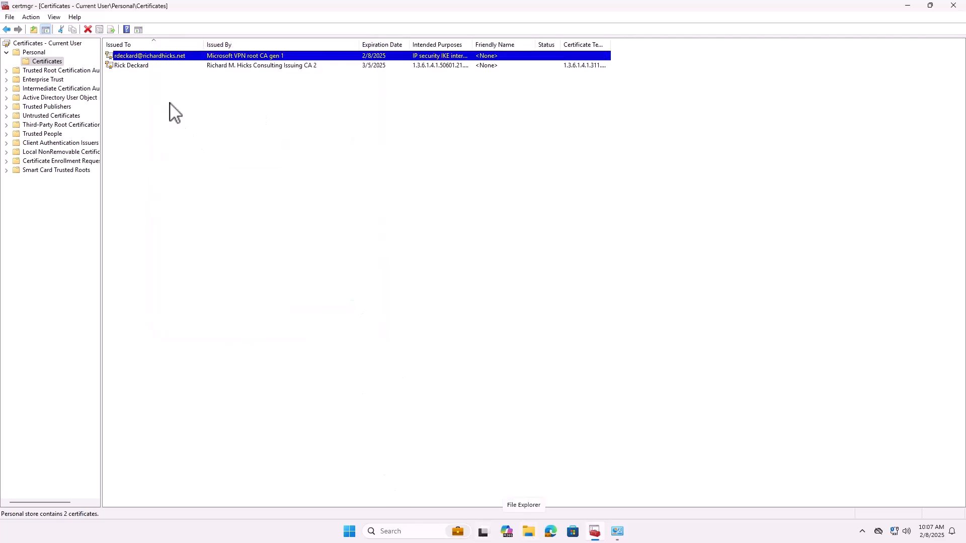
Select the personal certificate issued by the Consulting Issuing CA 2, and open the network share \\app1\data\ in File Explorer.
{"action": "left_click", "coordinate": [142, 66]}
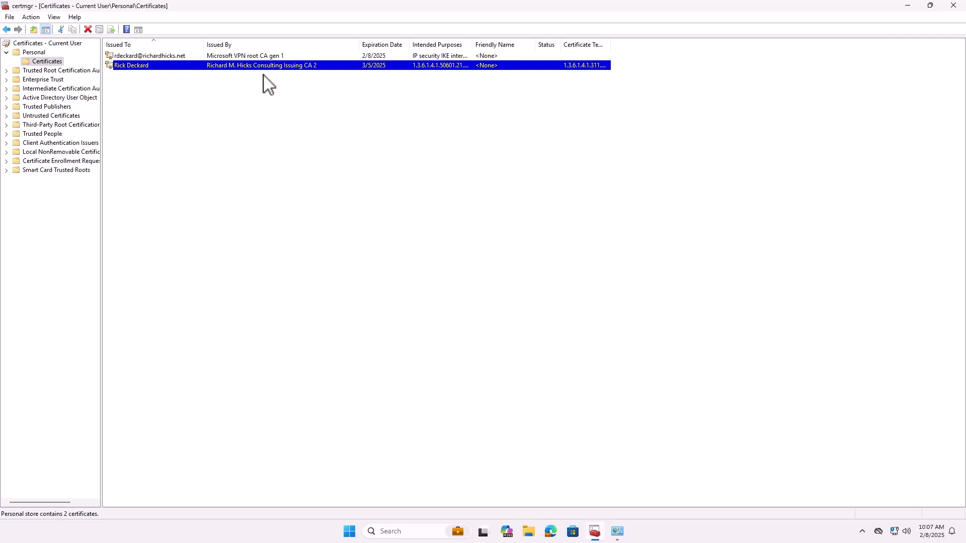
{"action": "left_click", "coordinate": [528, 534]}
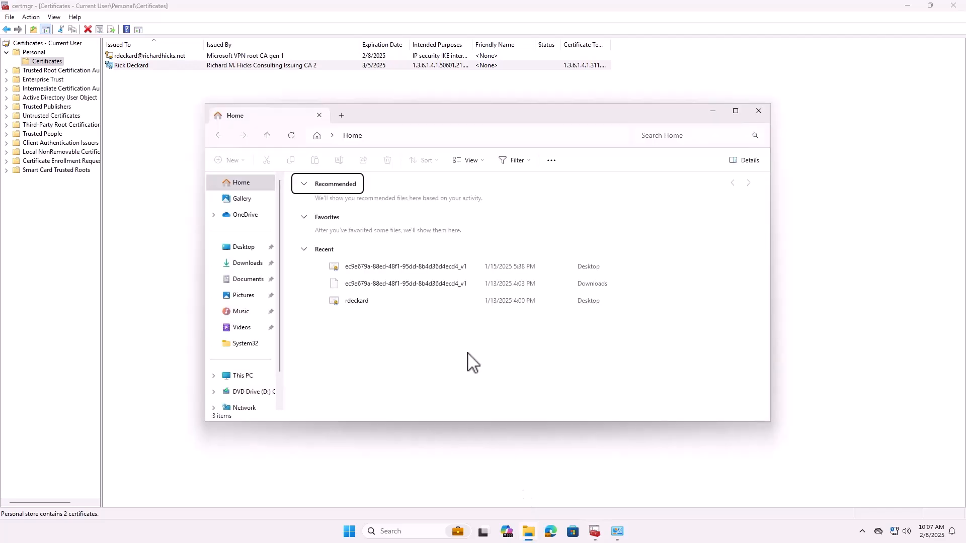
{"action": "key", "text": "ctrl+l"}
{"action": "type", "text": "\\app1\\data\\"}
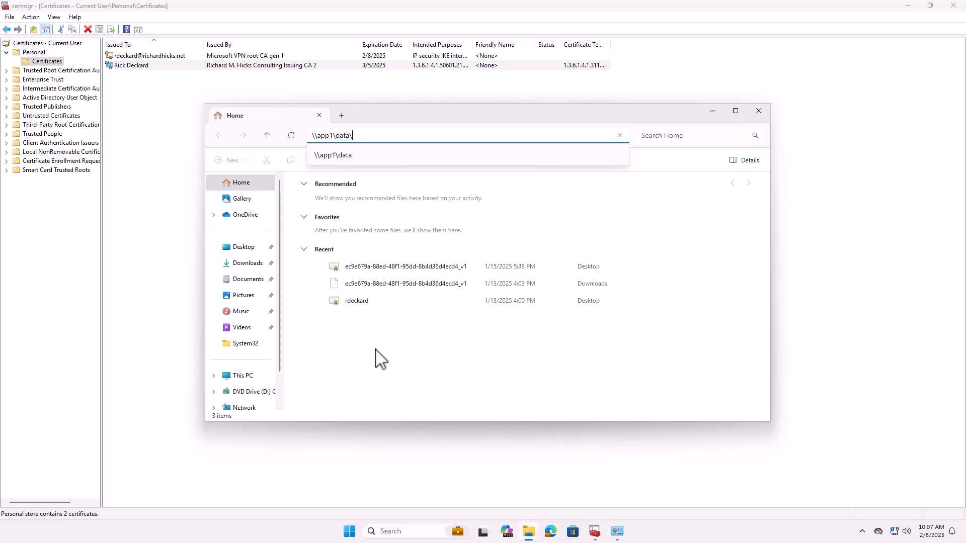
{"action": "key", "text": "Return"}
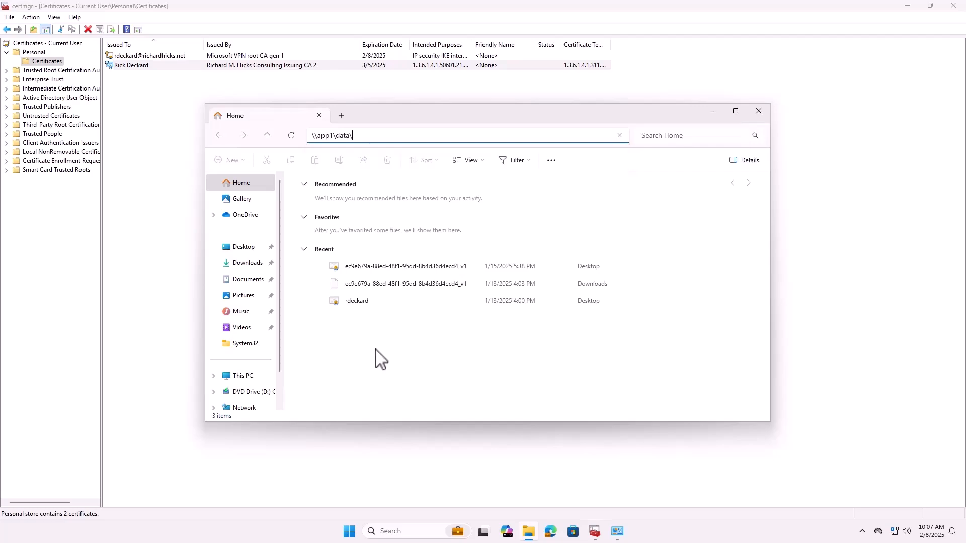